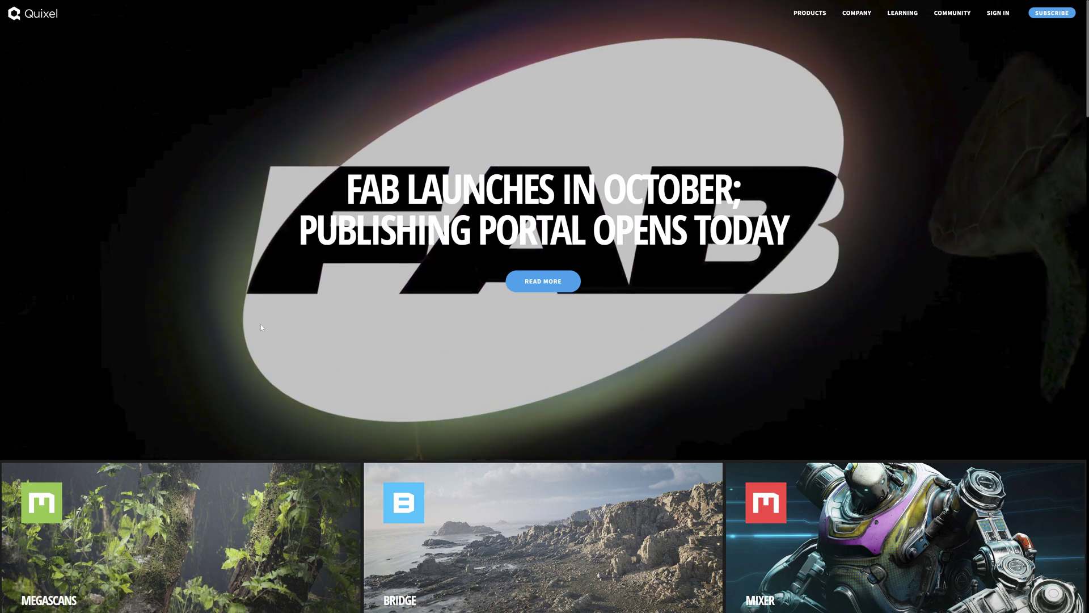
# Step: Scroll through the Quixel page and replay the Quixel Ecosystem video
pyautogui.scroll(-2, 261, 325)
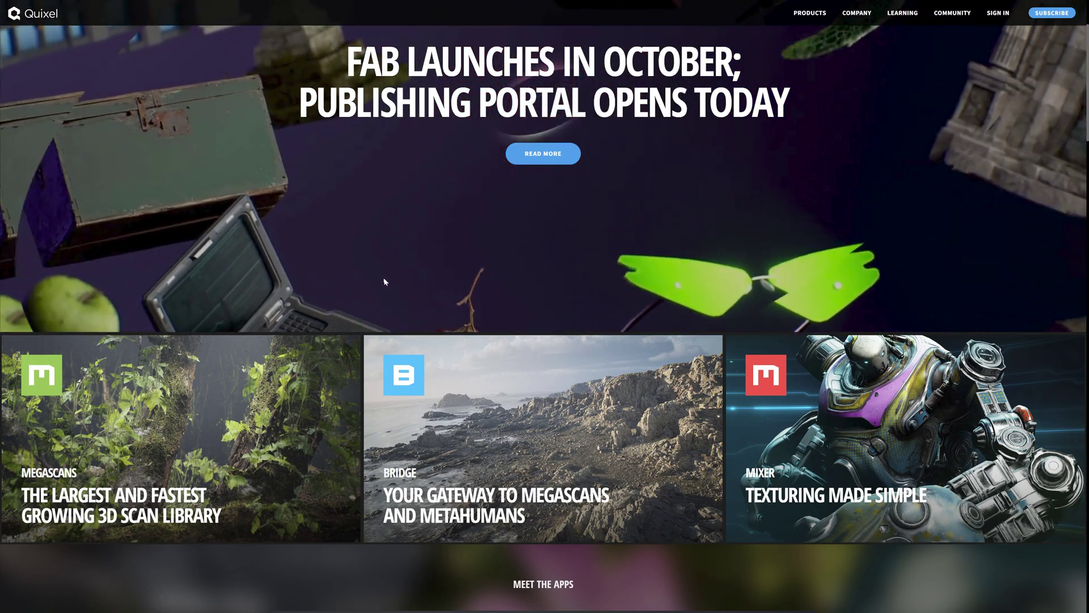
pyautogui.scroll(-3, 471, 293)
pyautogui.scroll(-3, 471, 292)
pyautogui.click(544, 392)
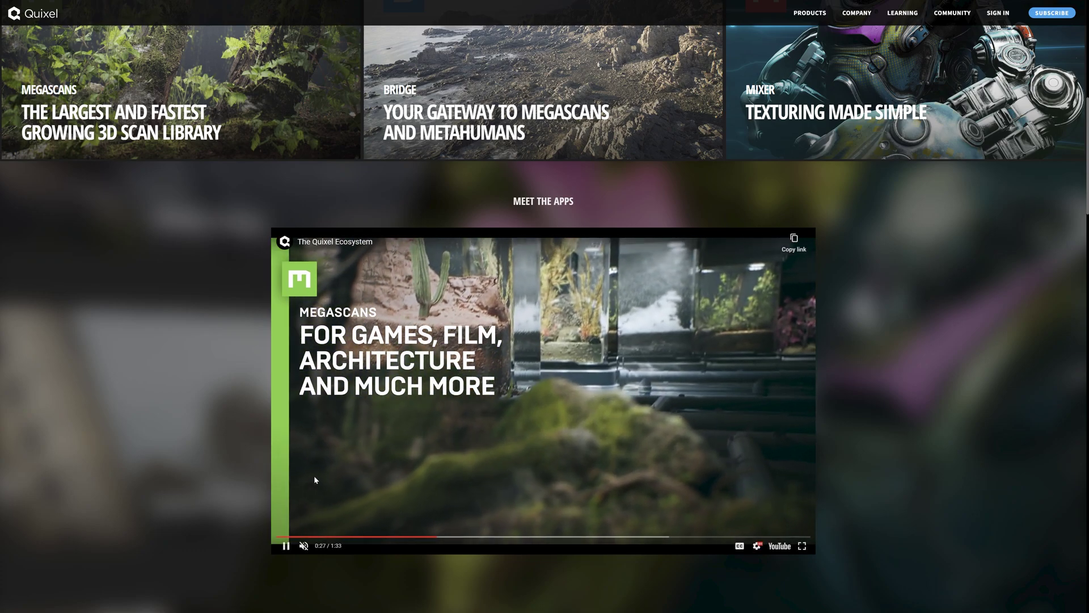
pyautogui.scroll(-10, 122, 446)
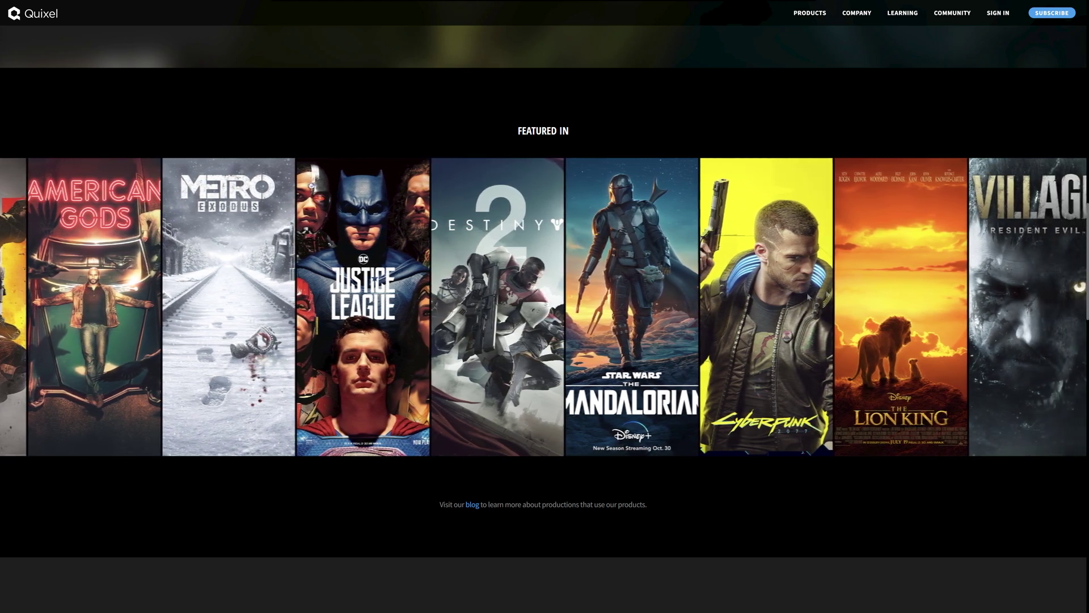
pyautogui.scroll(-5, 533, 288)
pyautogui.scroll(-10, 535, 286)
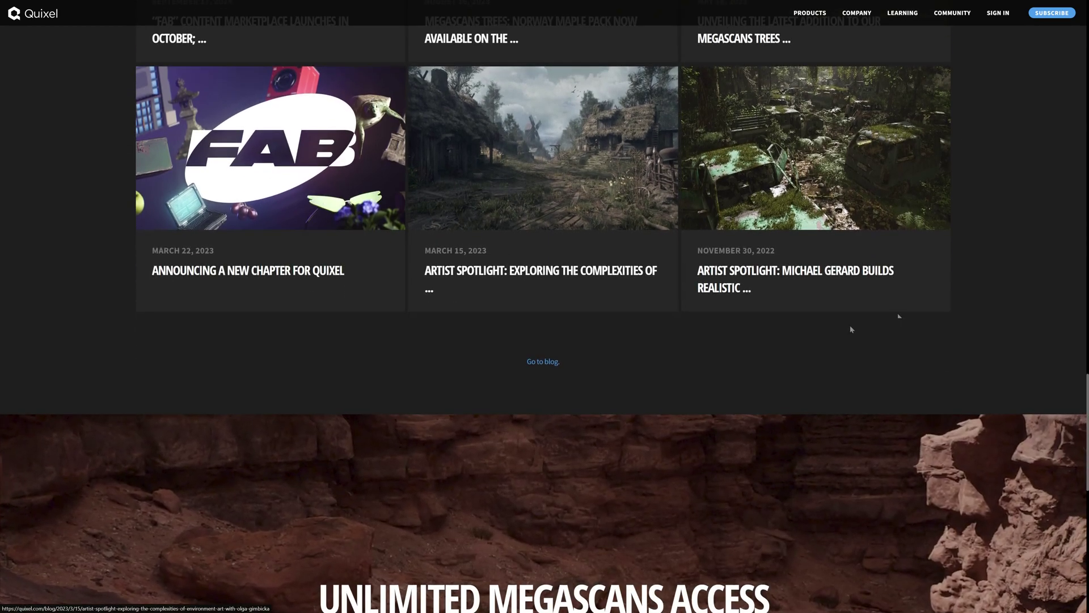
pyautogui.scroll(4, 1010, 70)
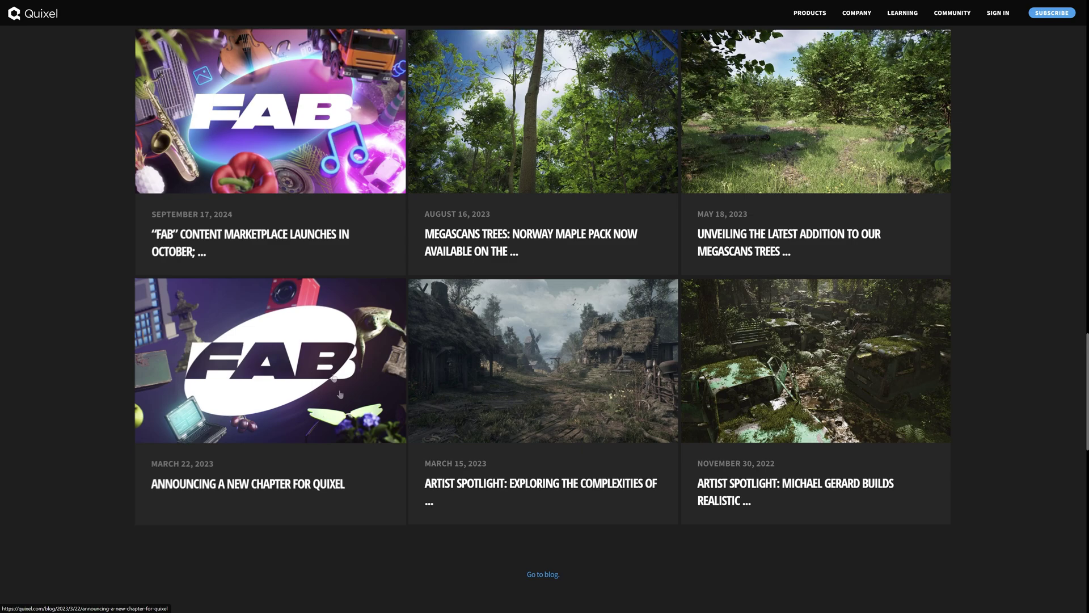
# Step: Switch to the Quixel Bridge product page window and scroll down to its Unreal Engine 5 section
pyautogui.press('super+Tab')
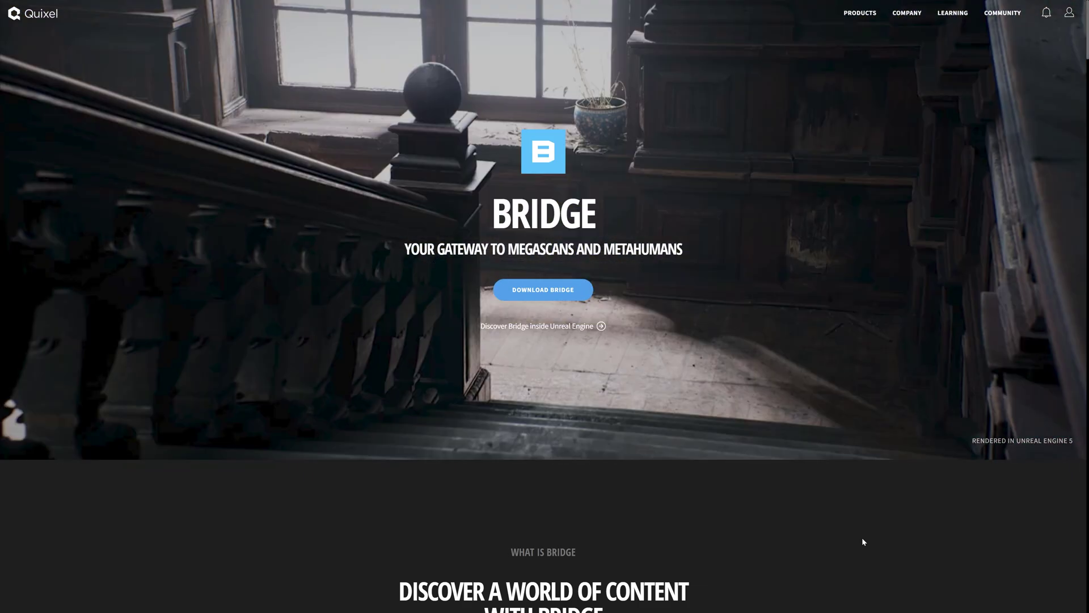
pyautogui.scroll(-1, 656, 534)
pyautogui.scroll(-10, 656, 534)
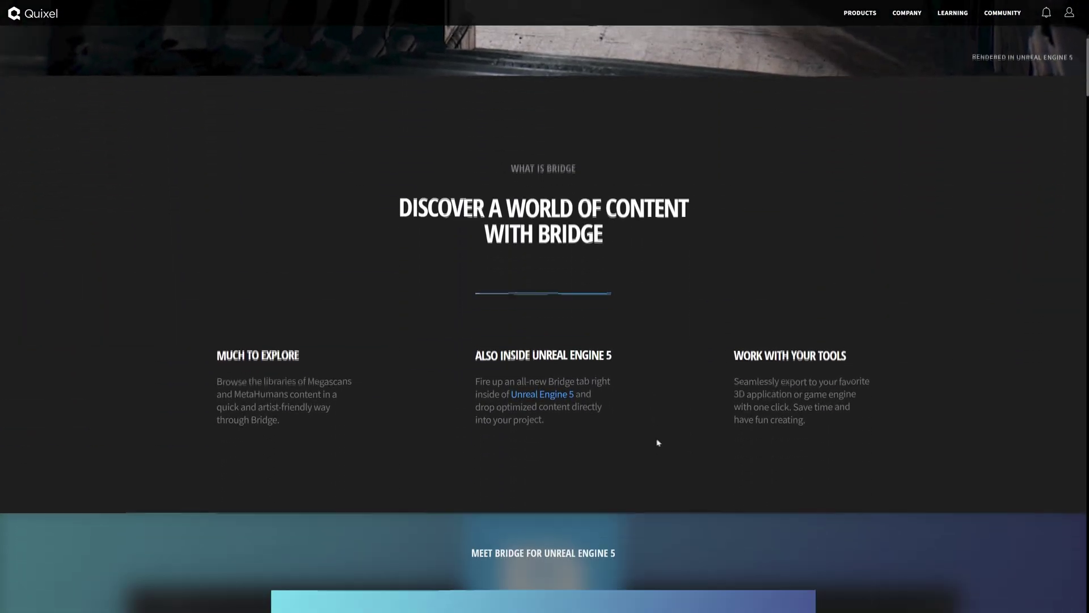
pyautogui.scroll(-7, 971, 490)
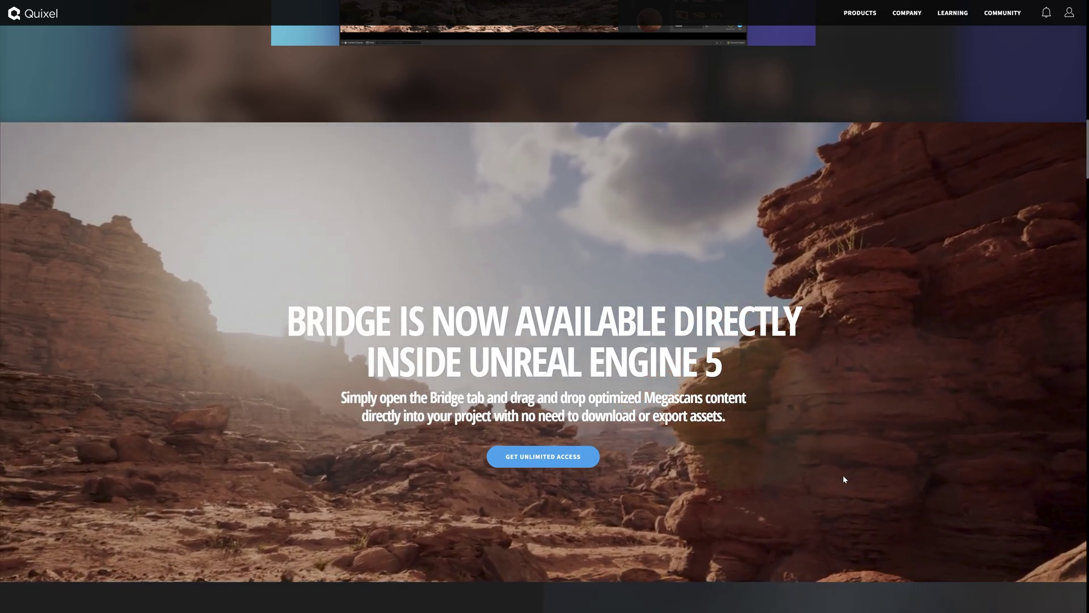
# Step: Switch to the Megascans tab, reload the Purchased list, and close the 'A New Home for Megascans' popup
pyautogui.hotkey('alt', 'Tab')
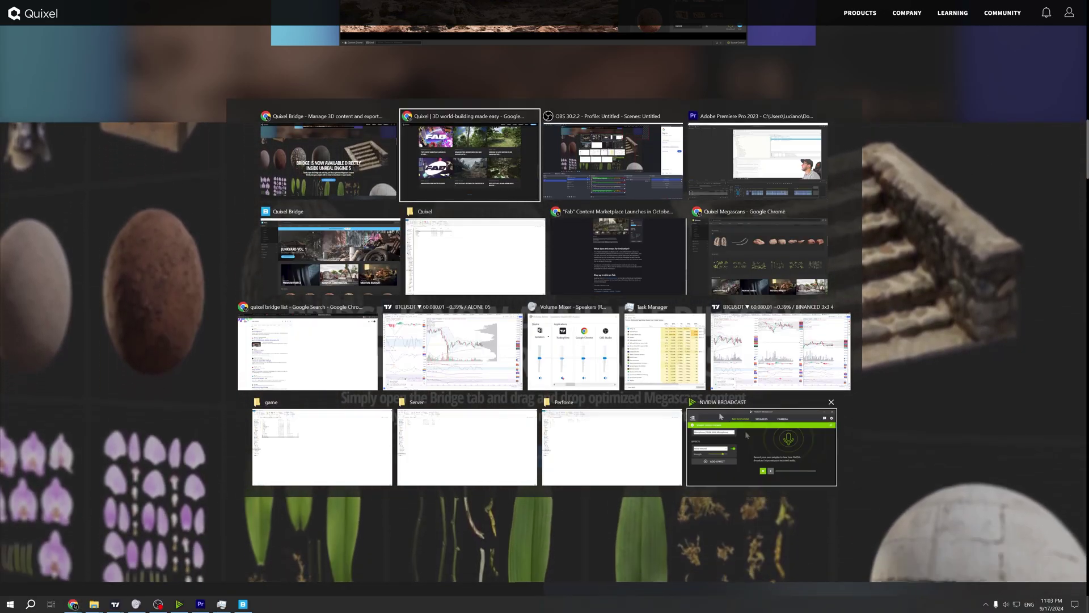
pyautogui.press('Tab')
pyautogui.press('Tab')
pyautogui.press('Tab')
pyautogui.press('Tab')
pyautogui.press('Tab')
pyautogui.press('Tab')
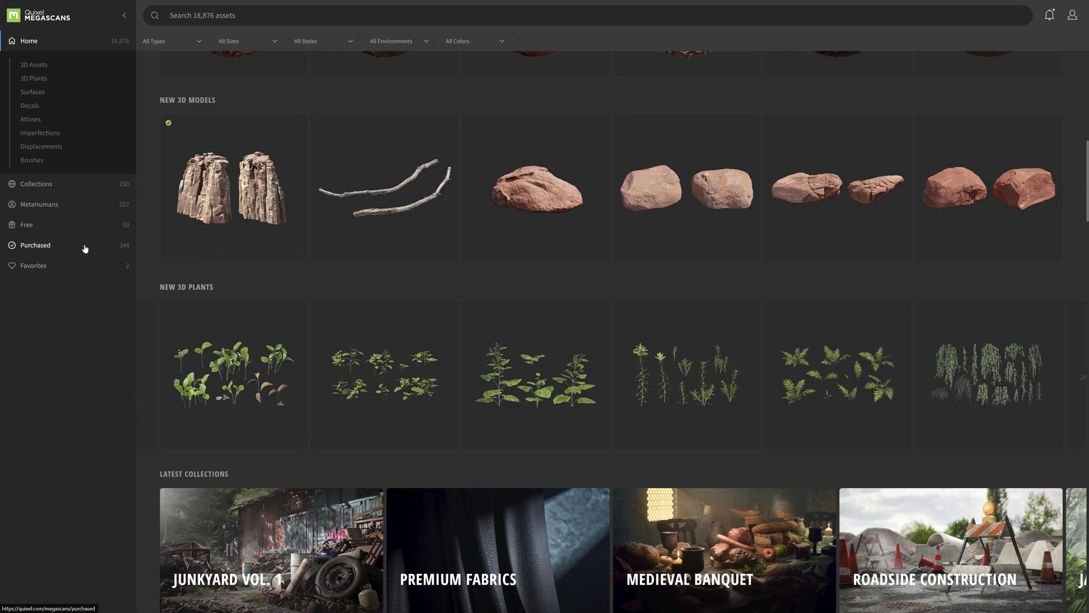
pyautogui.rightClick(42, 339)
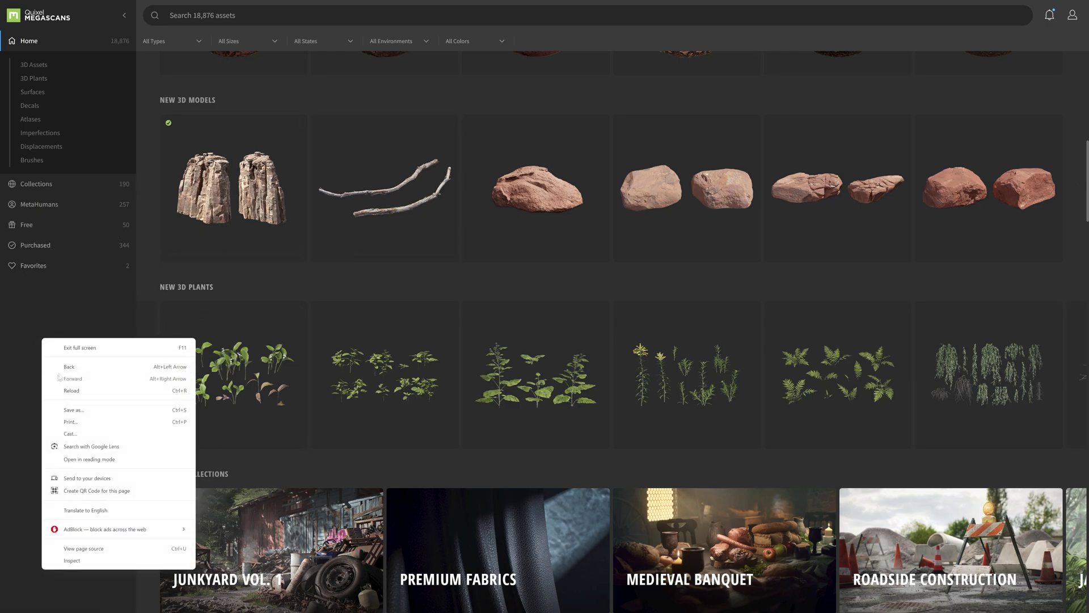
pyautogui.click(87, 212)
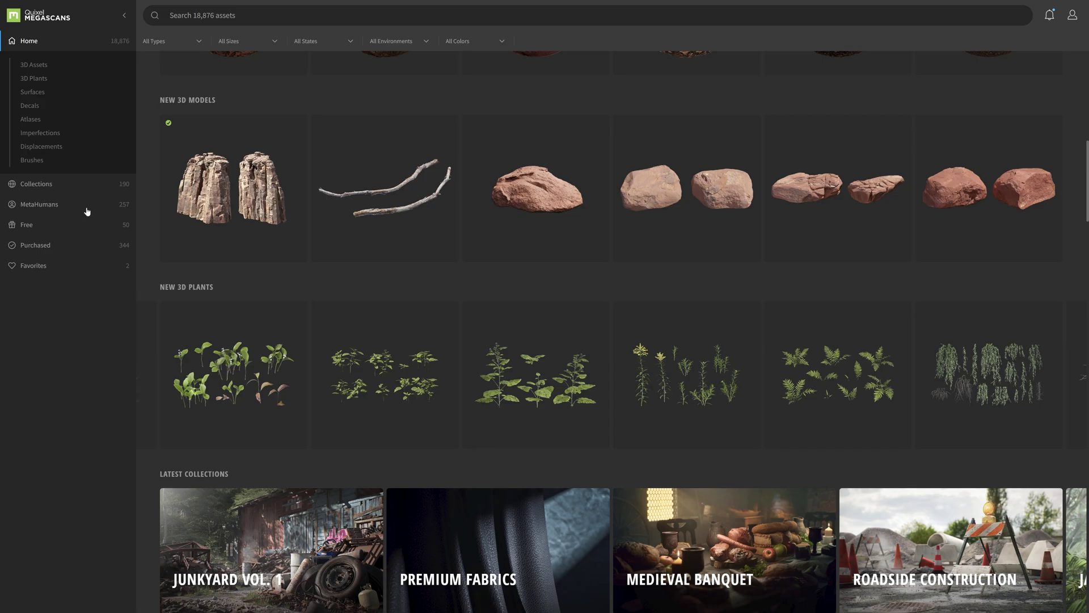
pyautogui.click(111, 251)
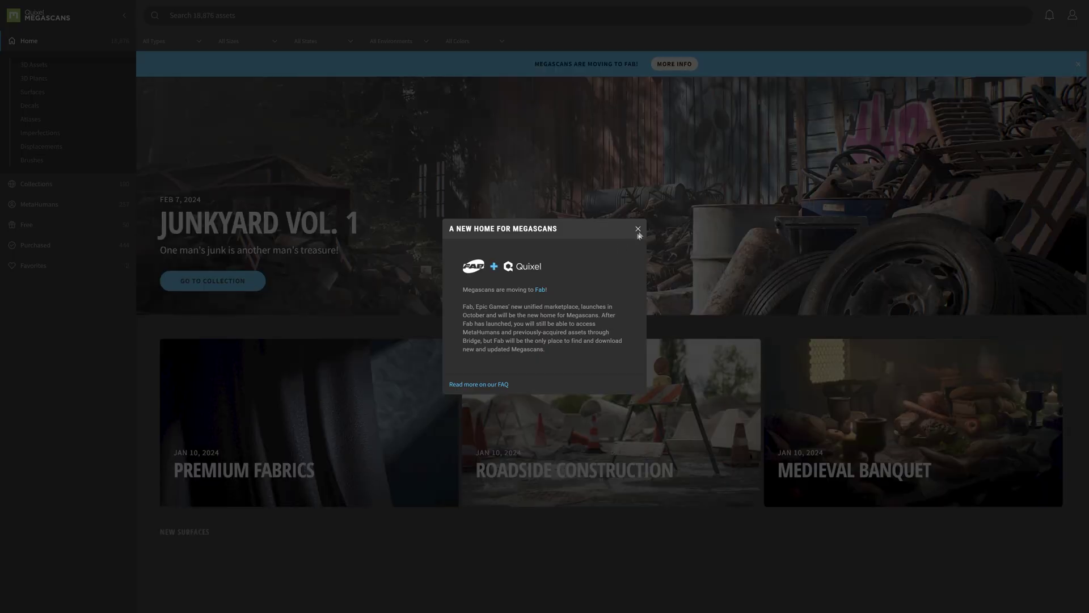
pyautogui.click(638, 230)
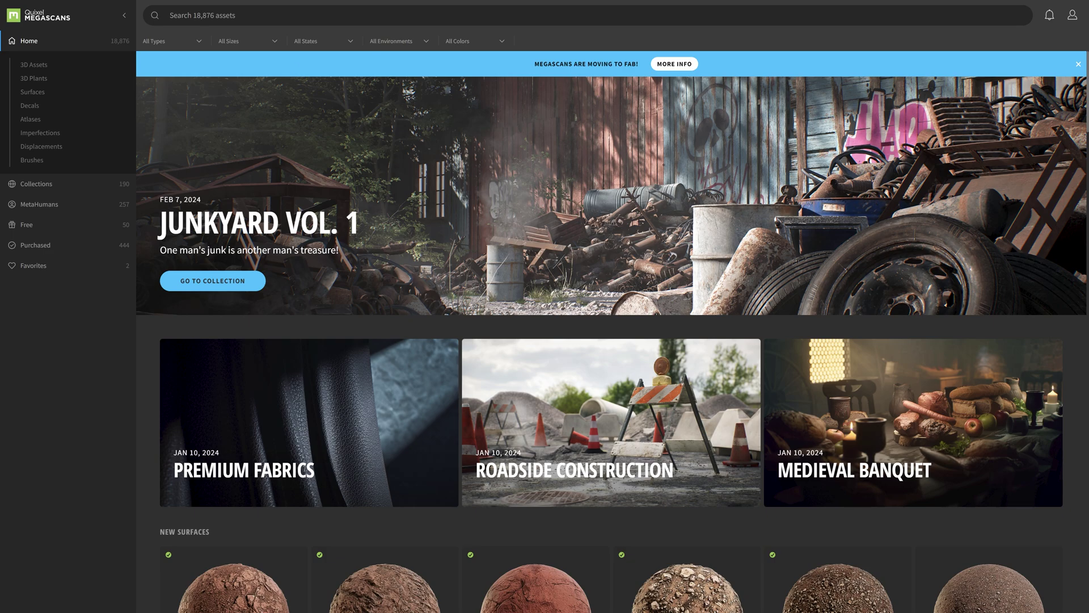
# Step: Switch to the Bridge desktop app, check the account menu, and scroll the Home page's new assets
pyautogui.hotkey('alt', 'Tab')
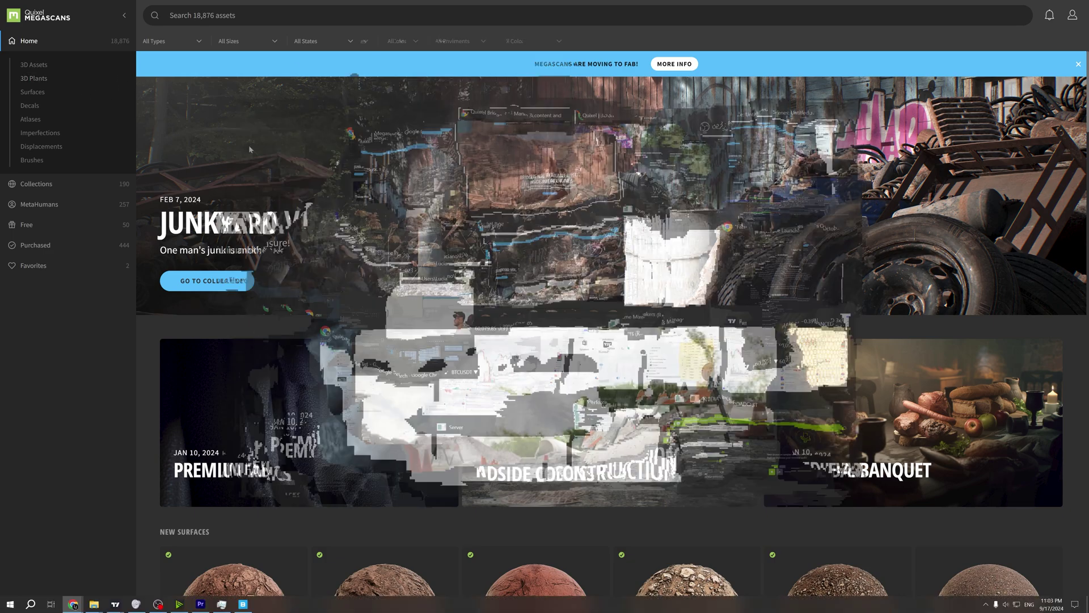
pyautogui.click(404, 226)
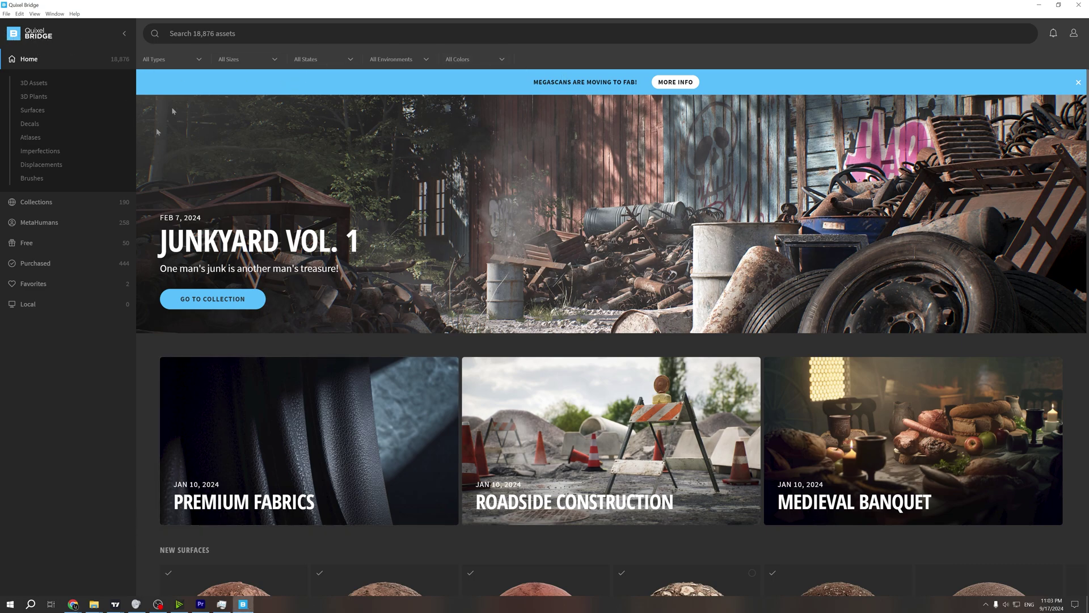
pyautogui.click(1074, 34)
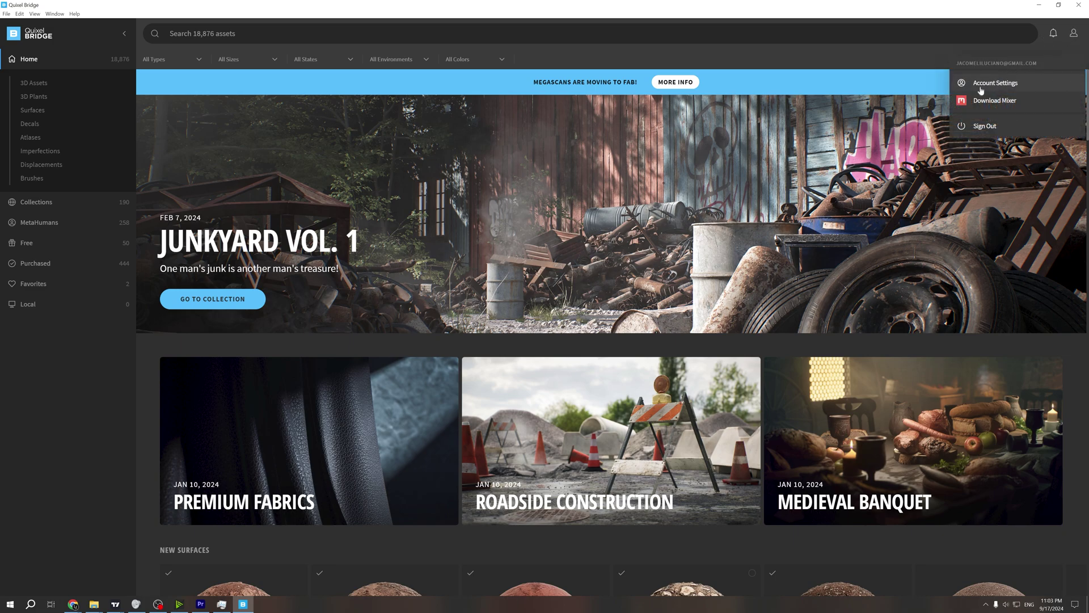
pyautogui.click(1, 80)
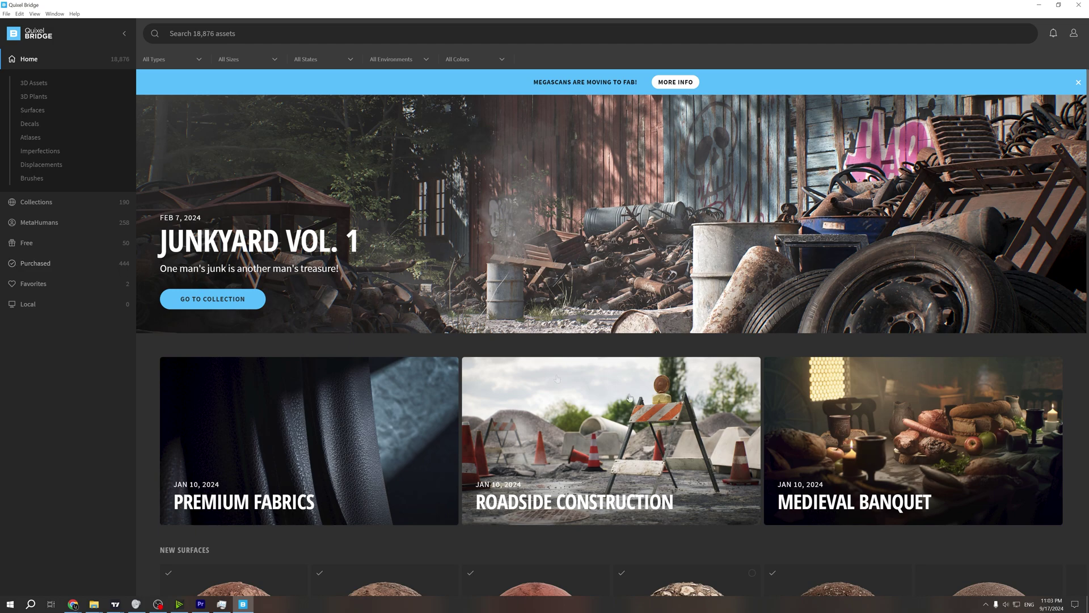
pyautogui.scroll(-5, 394, 279)
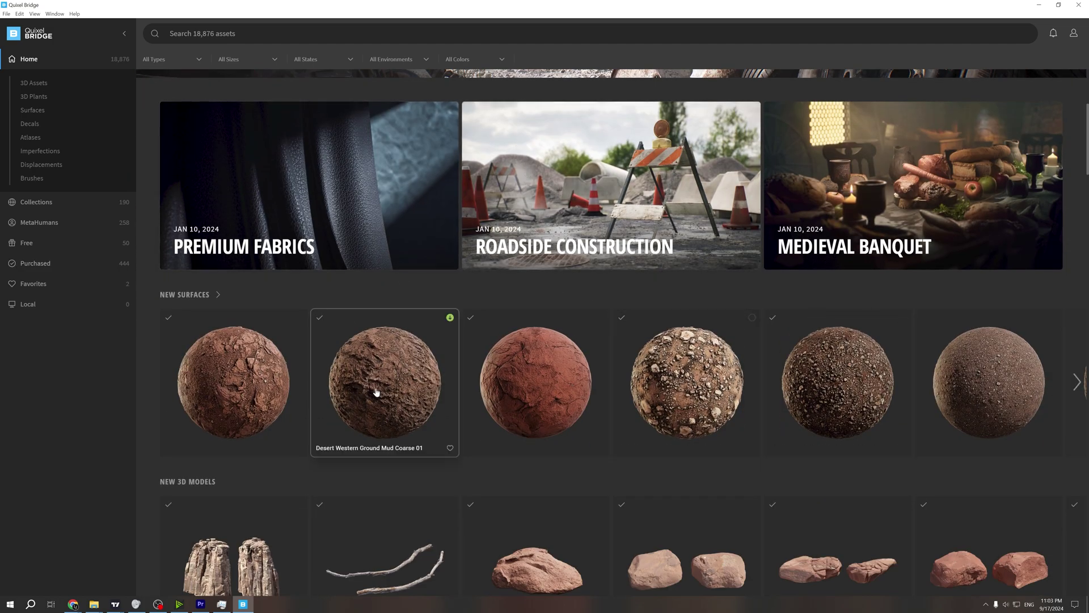
# Step: Delete all contents of the Quixel Downloaded folder (1,760 items, 3.27 GB) to the Recycle Bin
pyautogui.moveTo(95, 608)
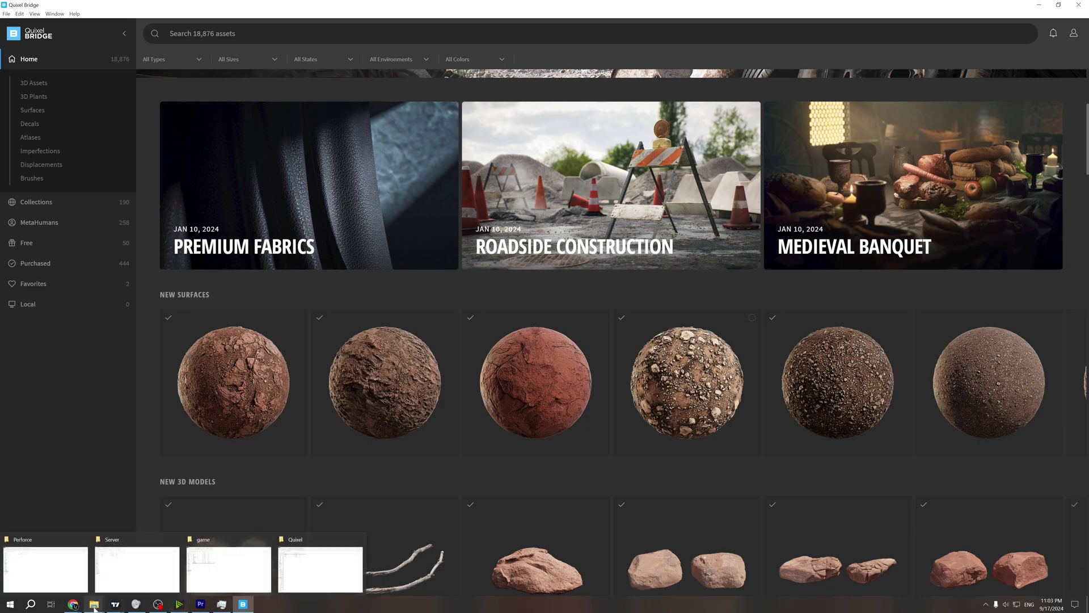
pyautogui.click(321, 567)
pyautogui.hotkey('ctrl', 'a')
pyautogui.press('Delete')
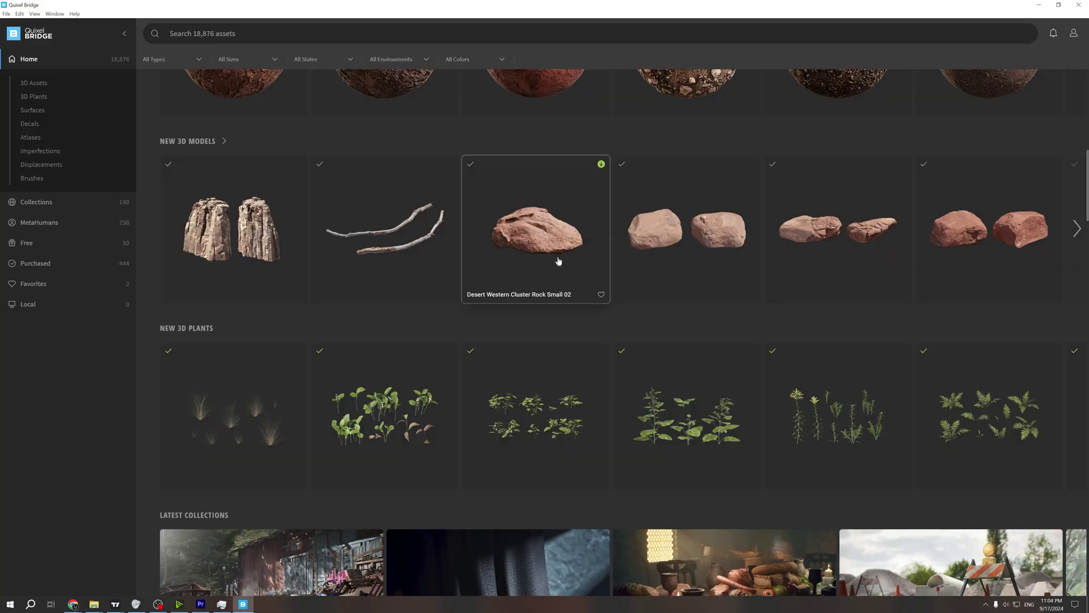
pyautogui.scroll(-3, 567, 249)
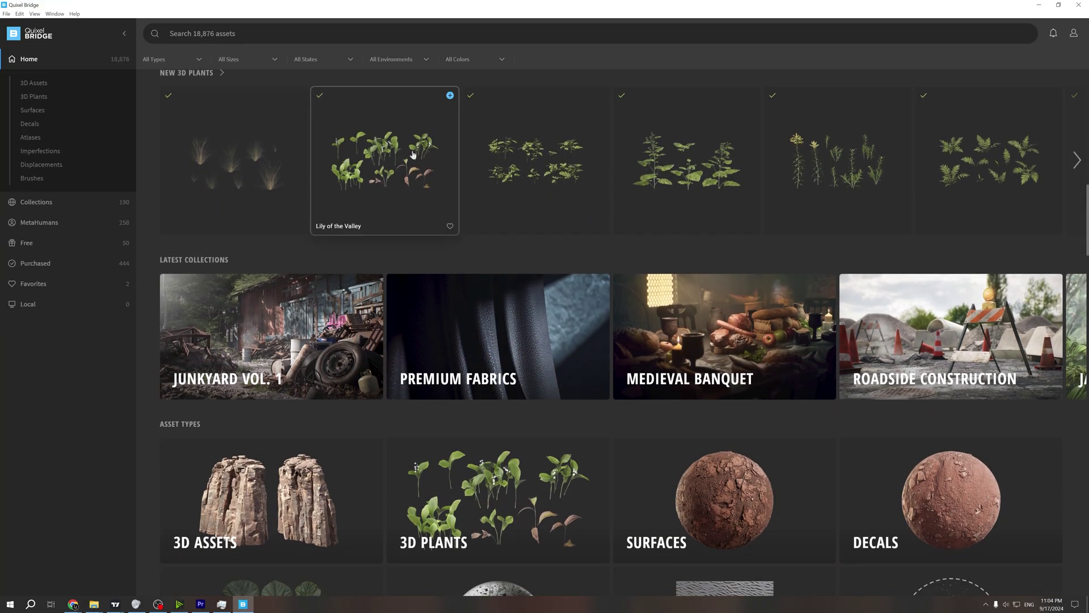
# Step: Open the Lily of the Valley plant's details and scroll through its 2K download panel
pyautogui.click(345, 133)
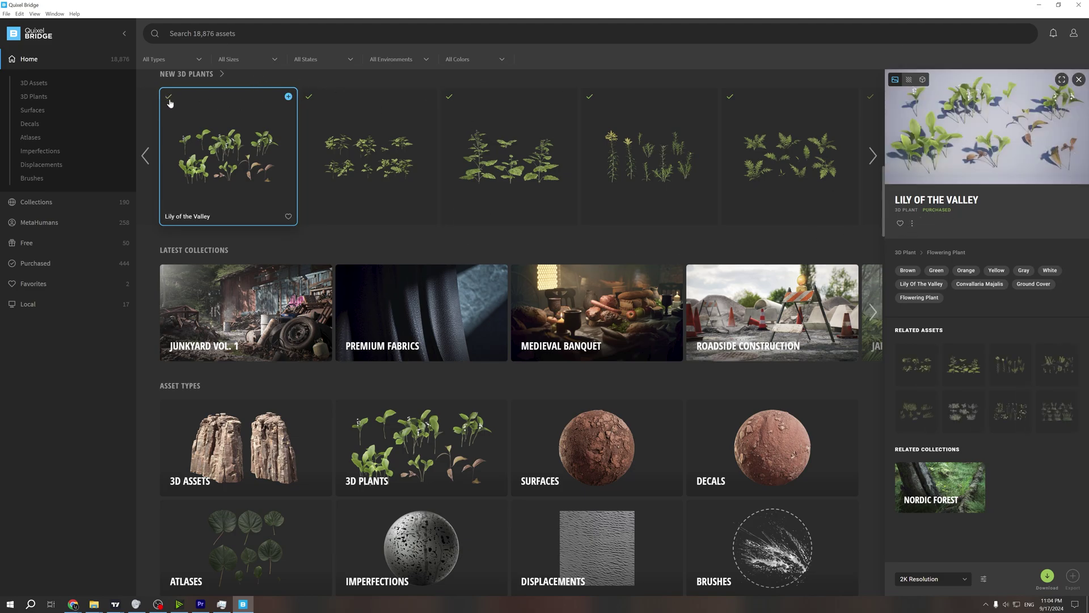
pyautogui.scroll(-4, 247, 425)
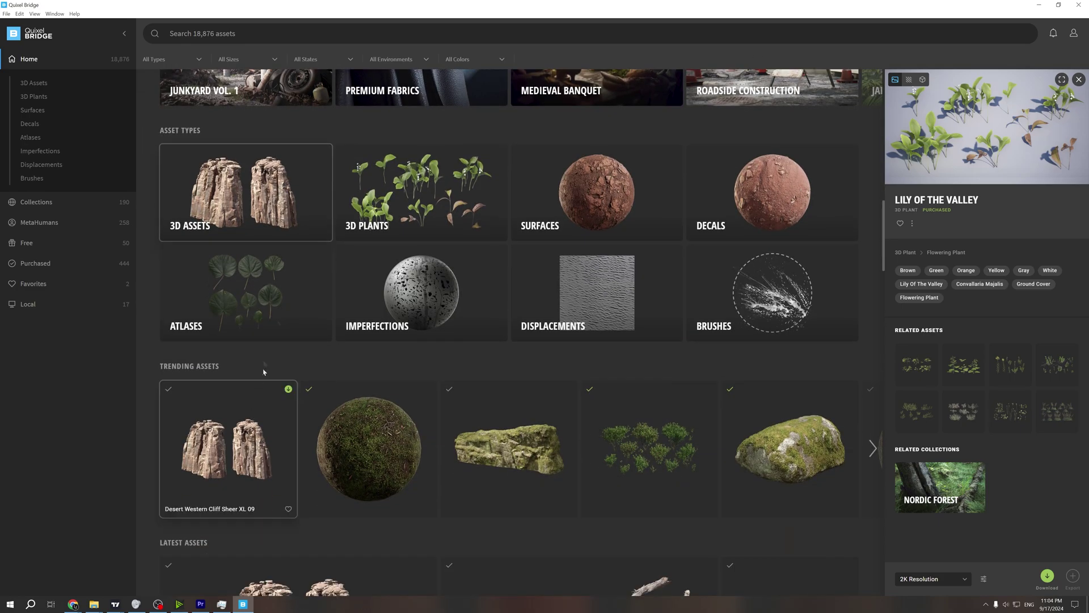
pyautogui.scroll(-3, 340, 437)
pyautogui.scroll(-10, 281, 426)
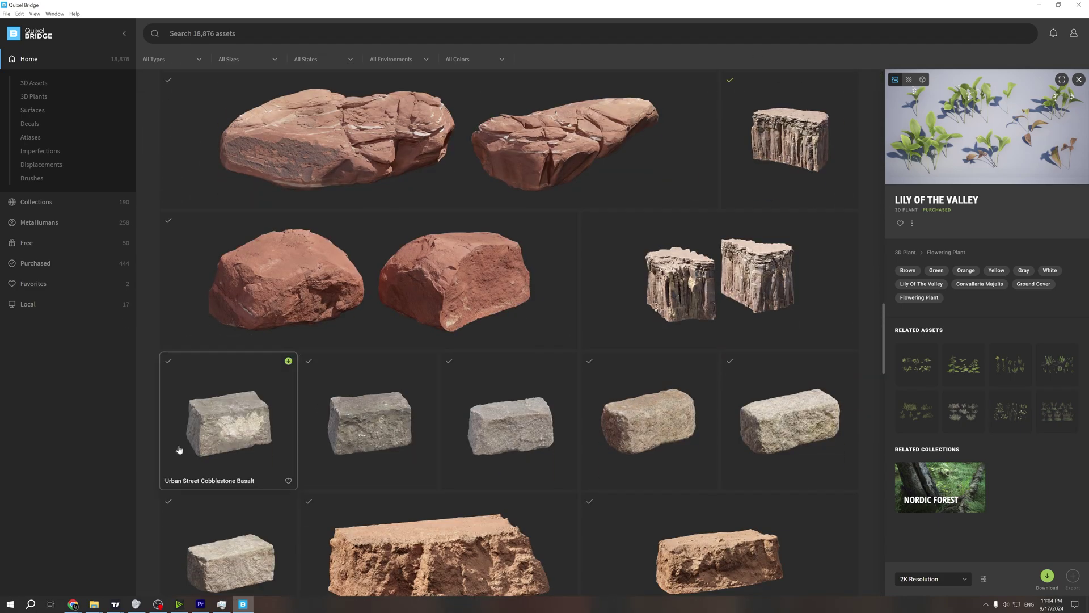
pyautogui.scroll(-6, 347, 343)
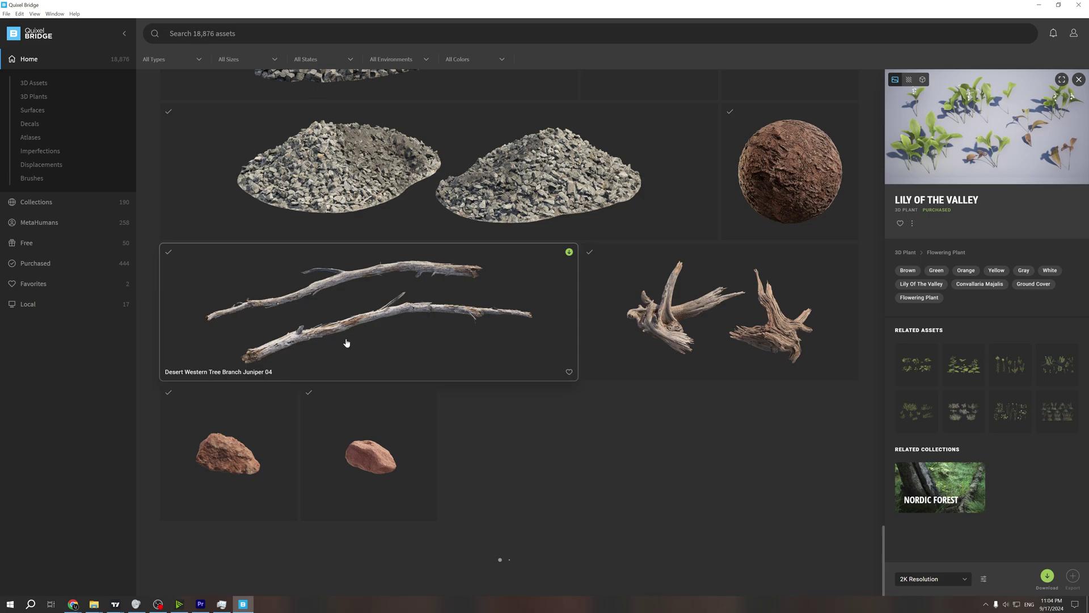
pyautogui.scroll(-10, 515, 438)
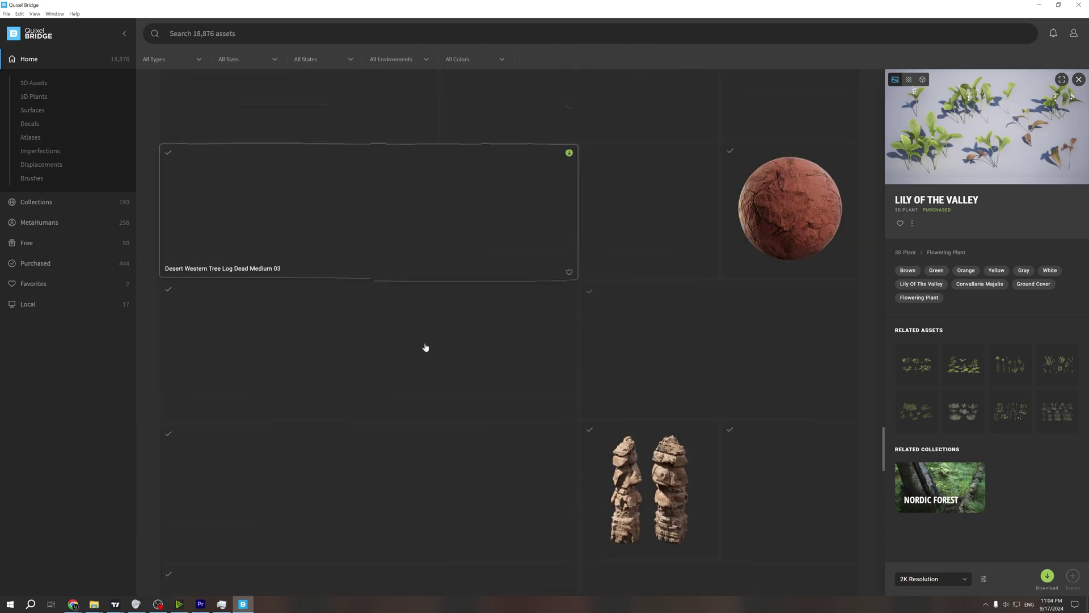
pyautogui.scroll(-6, 436, 340)
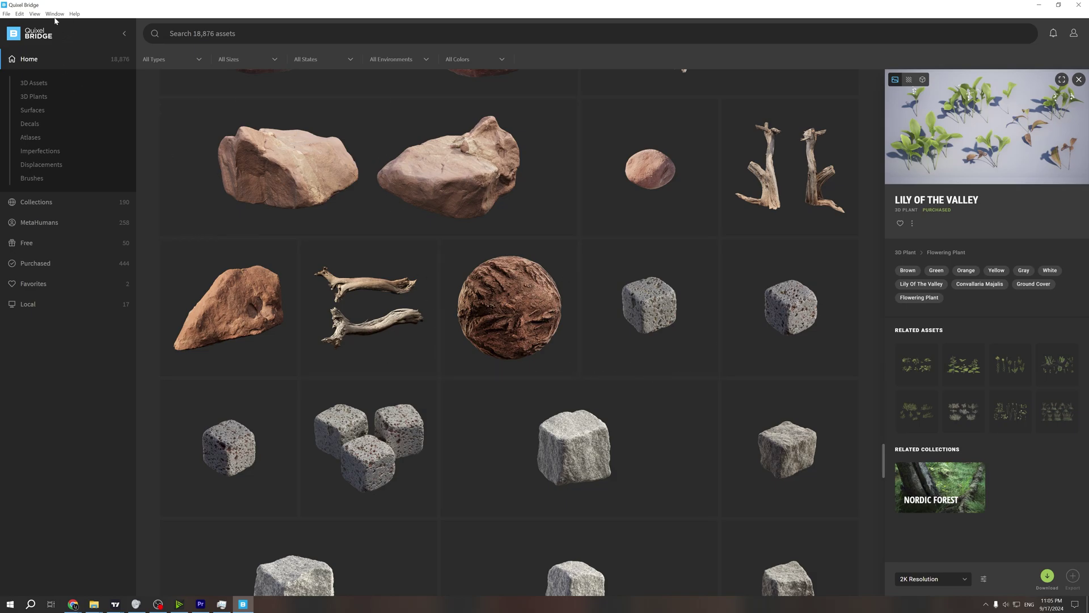
pyautogui.click(34, 14)
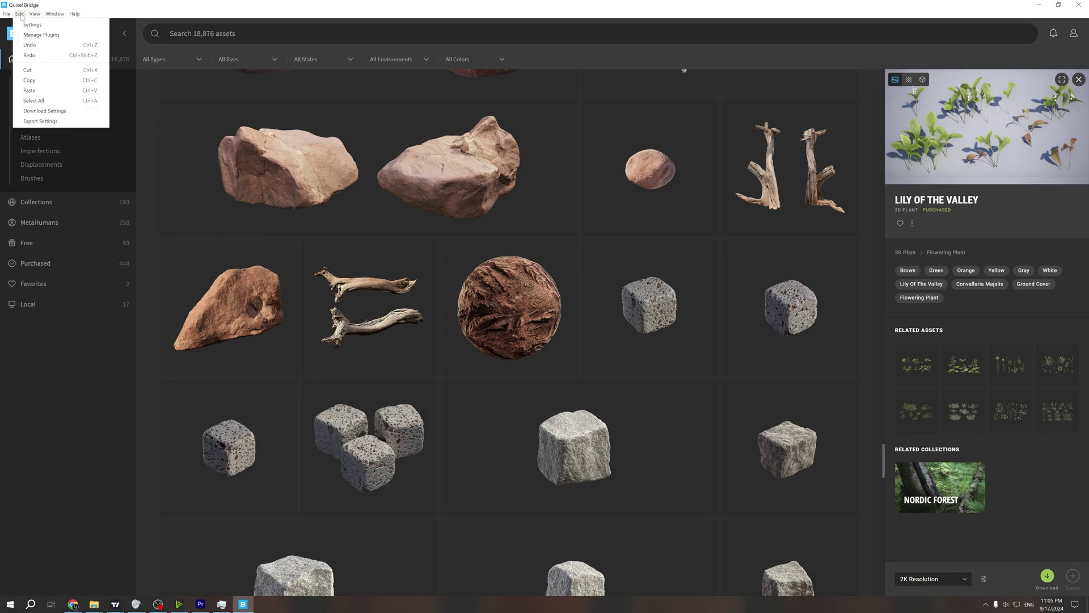
pyautogui.click(32, 25)
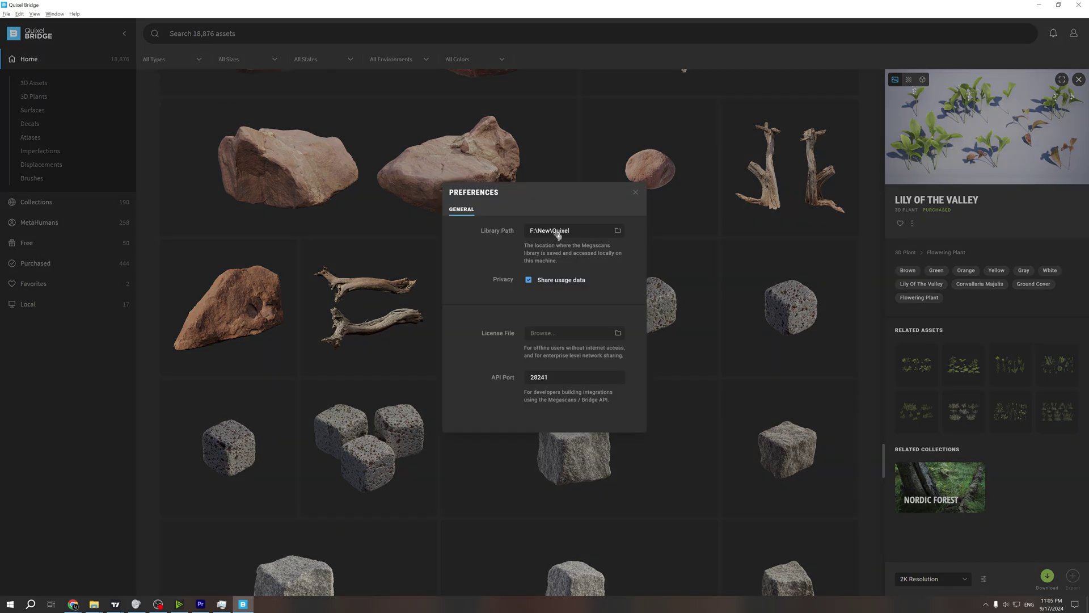
pyautogui.click(618, 230)
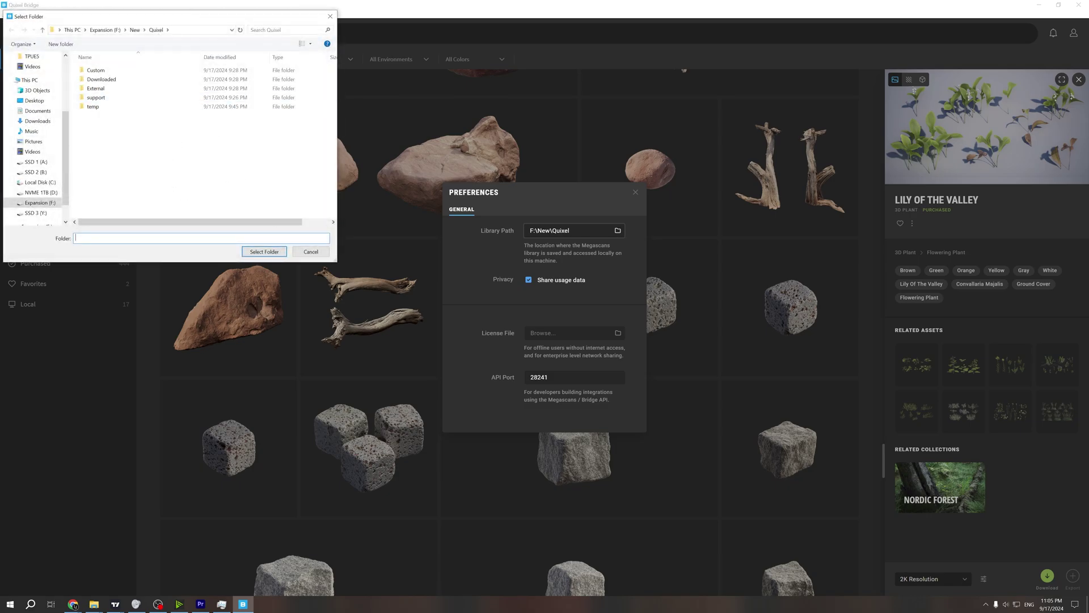
pyautogui.click(177, 29)
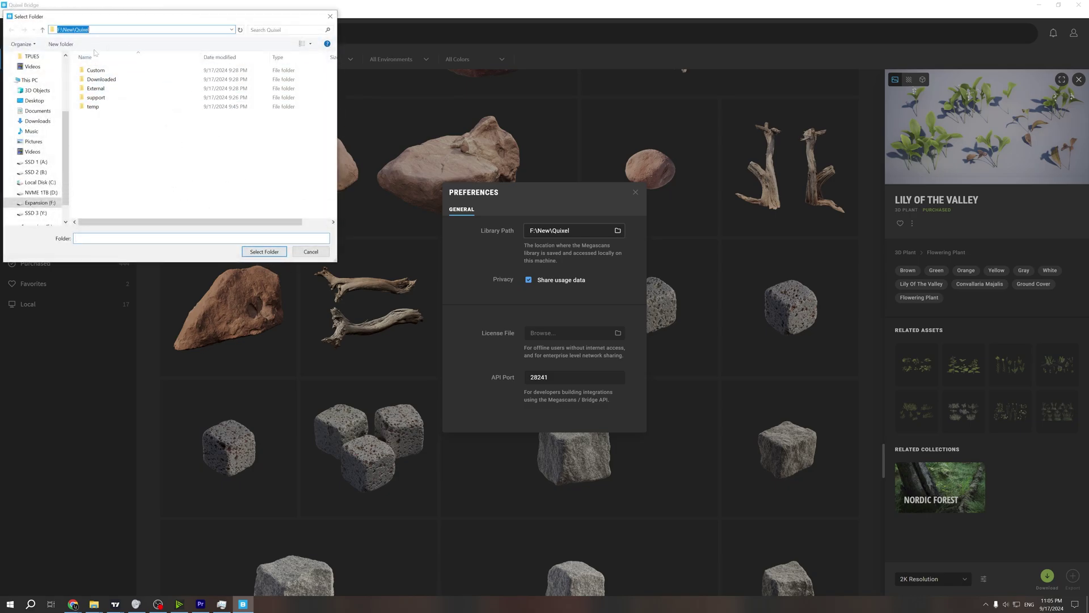
pyautogui.click(142, 173)
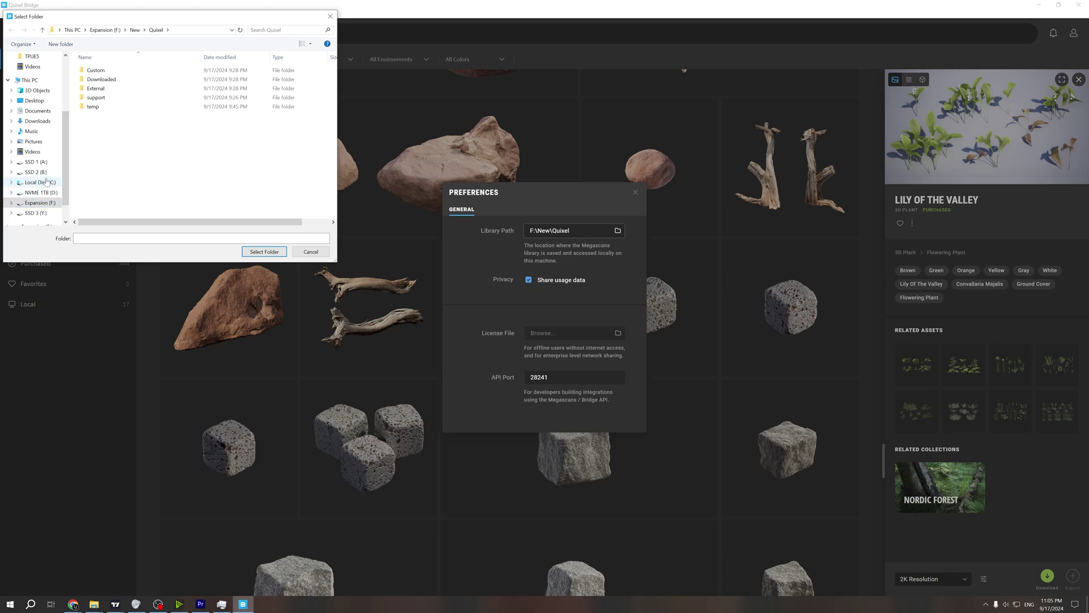
pyautogui.click(29, 80)
pyautogui.scroll(-1, 142, 216)
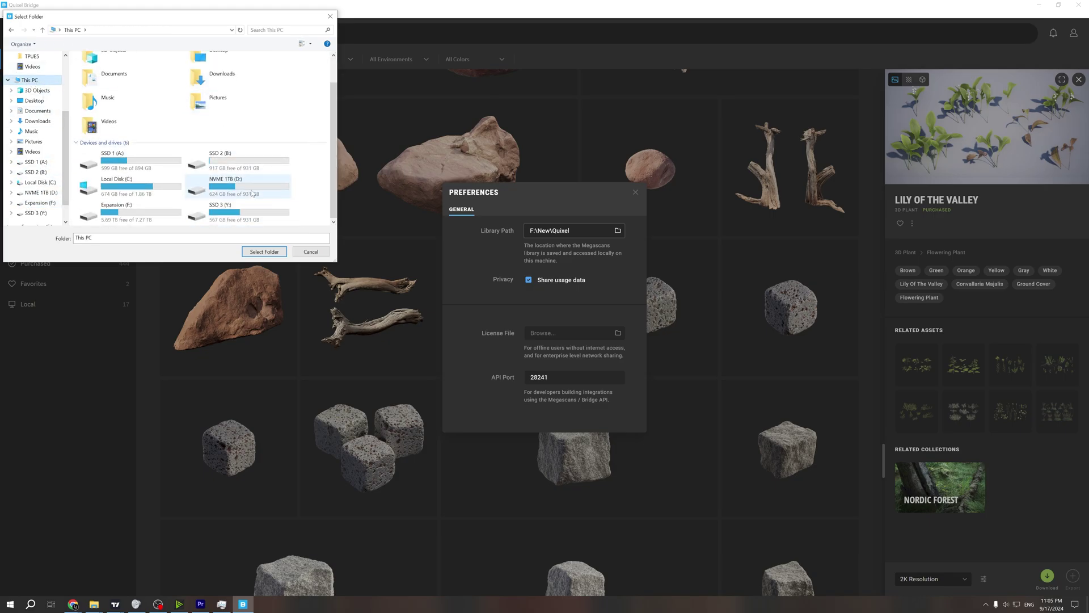
pyautogui.click(311, 252)
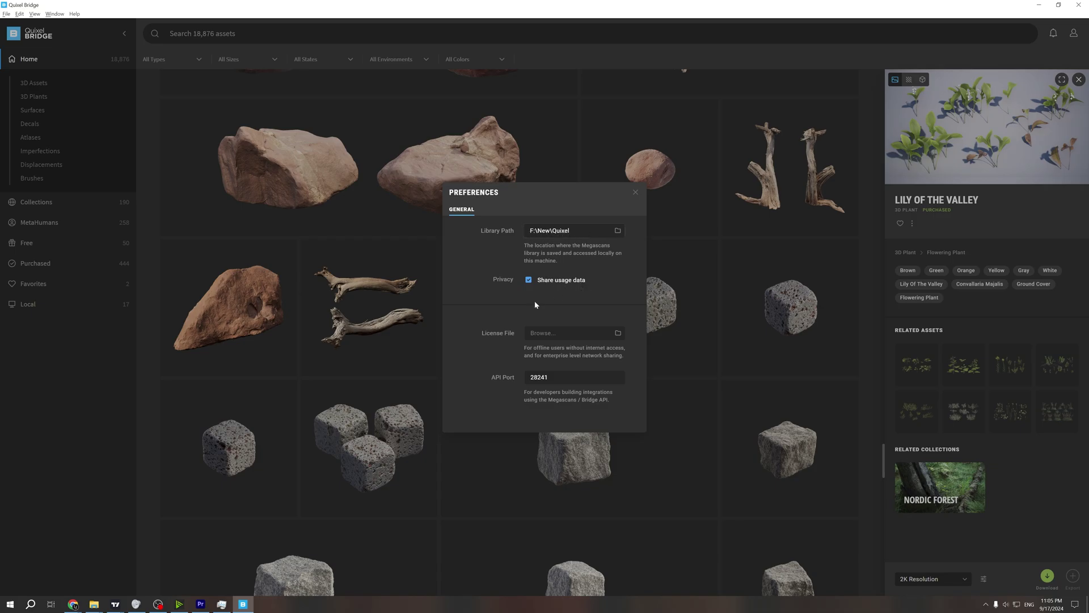
pyautogui.click(636, 194)
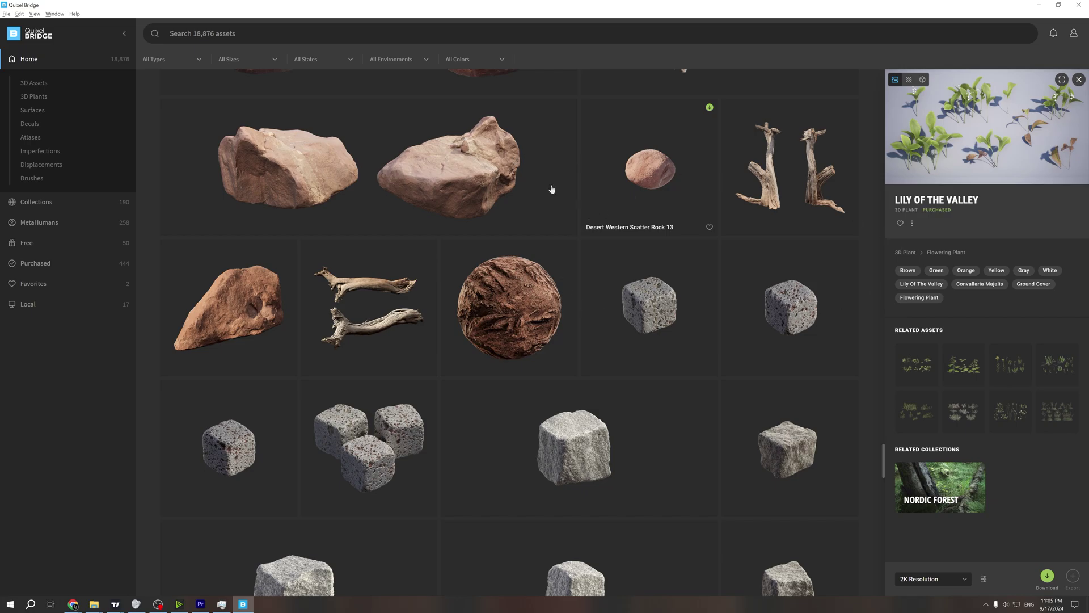
# Step: Open the Desert Western Ledge Rock's details, keep 2K resolution, and open Download Settings
pyautogui.click(260, 344)
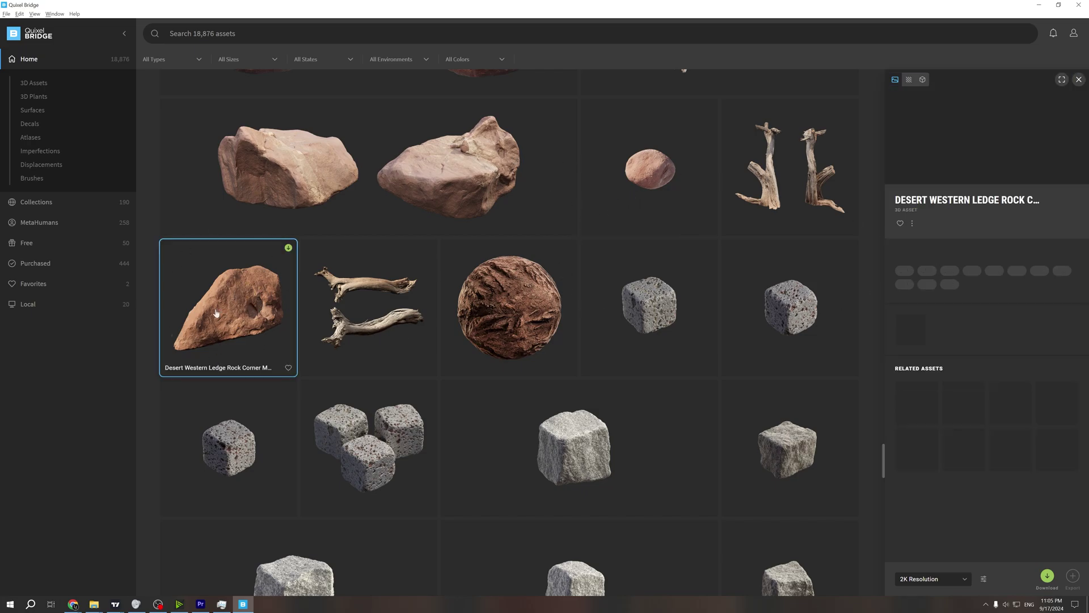
pyautogui.click(964, 583)
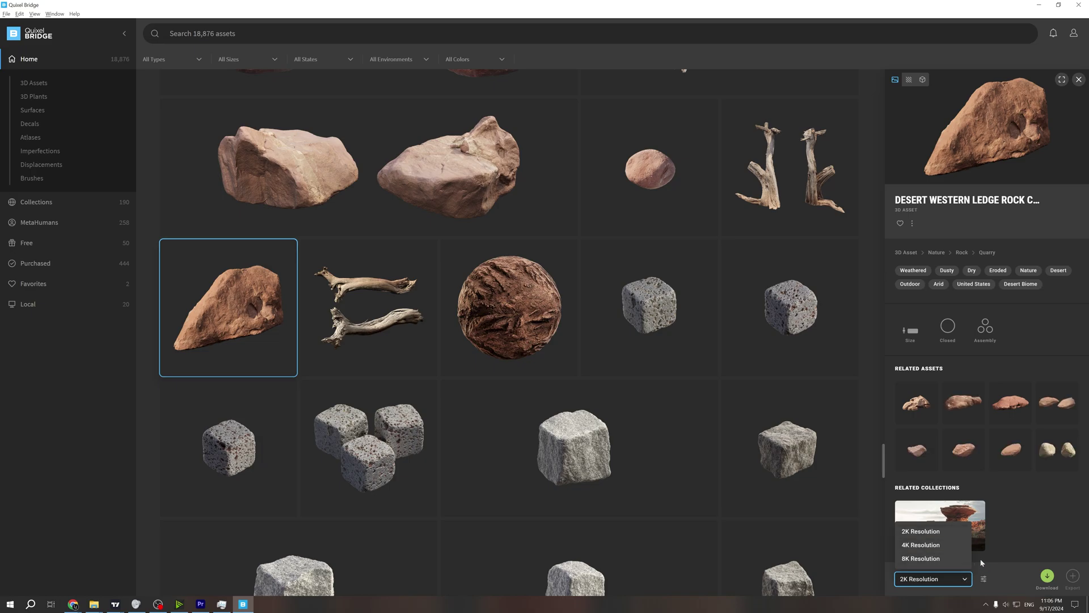
pyautogui.click(925, 534)
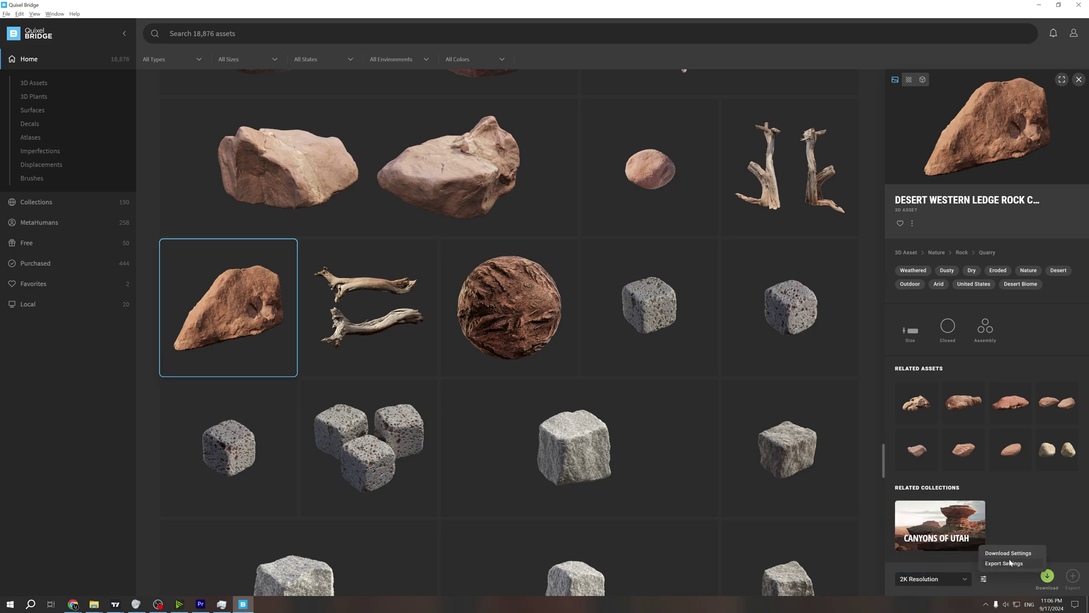
pyautogui.click(1009, 553)
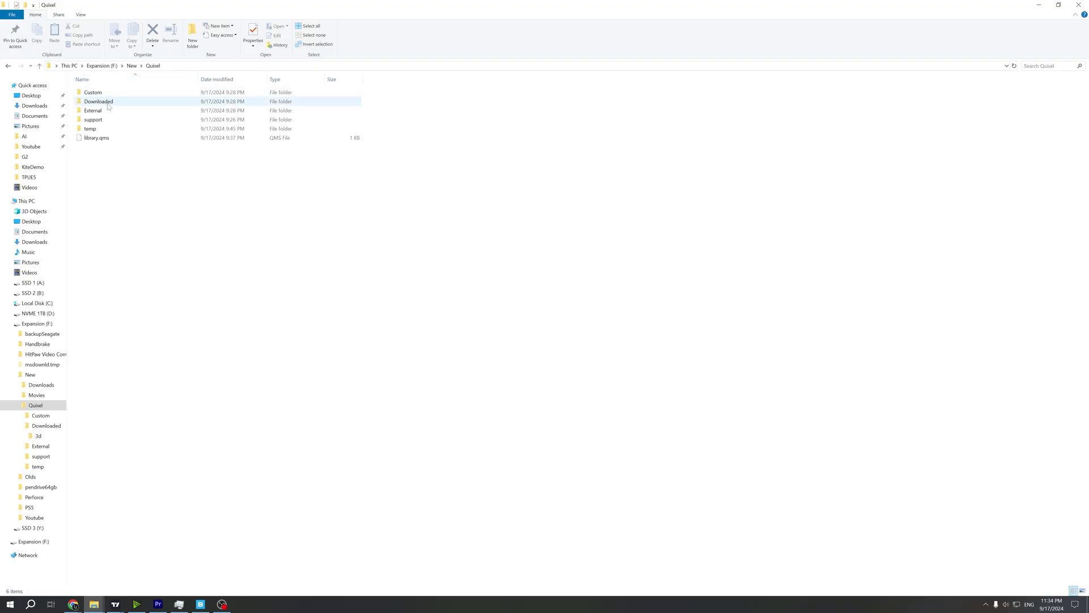
# Step: Check the Downloaded folder's Properties shows 2.15 MB in 10 files, then return to Bridge
pyautogui.rightClick(108, 102)
pyautogui.click(132, 382)
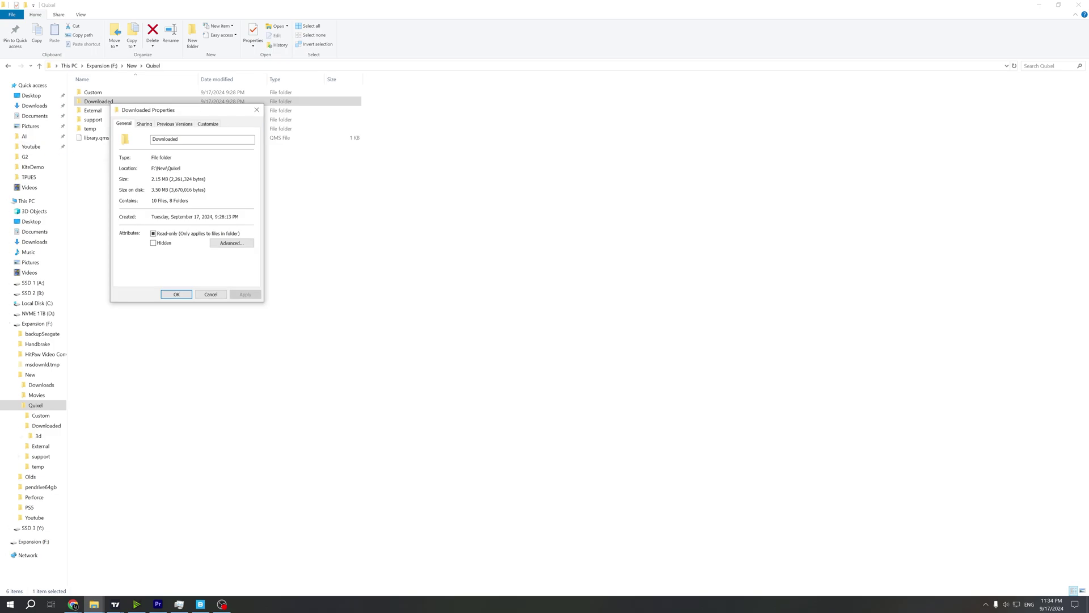
pyautogui.click(257, 110)
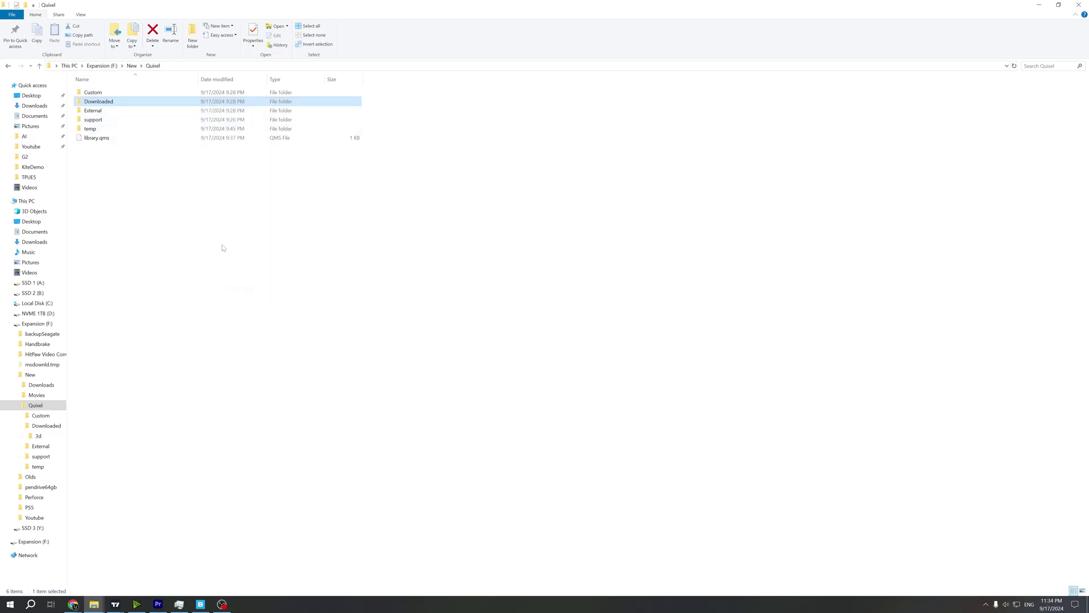
pyautogui.click(238, 551)
pyautogui.click(200, 603)
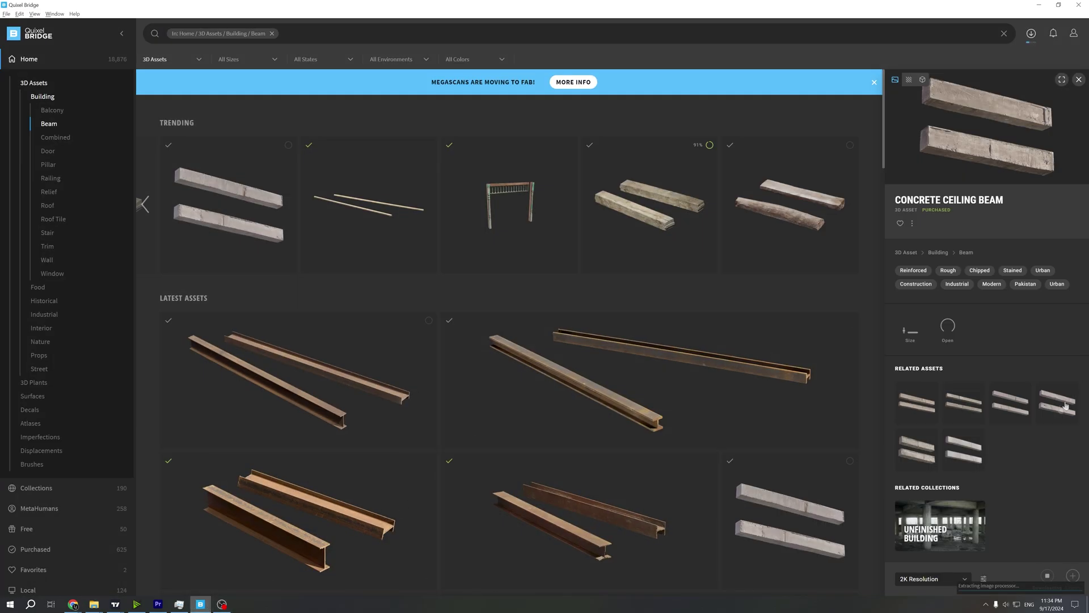
# Step: Review the Download Settings Textures and Models tabs confirming no maps or LODs, then go back
pyautogui.click(983, 579)
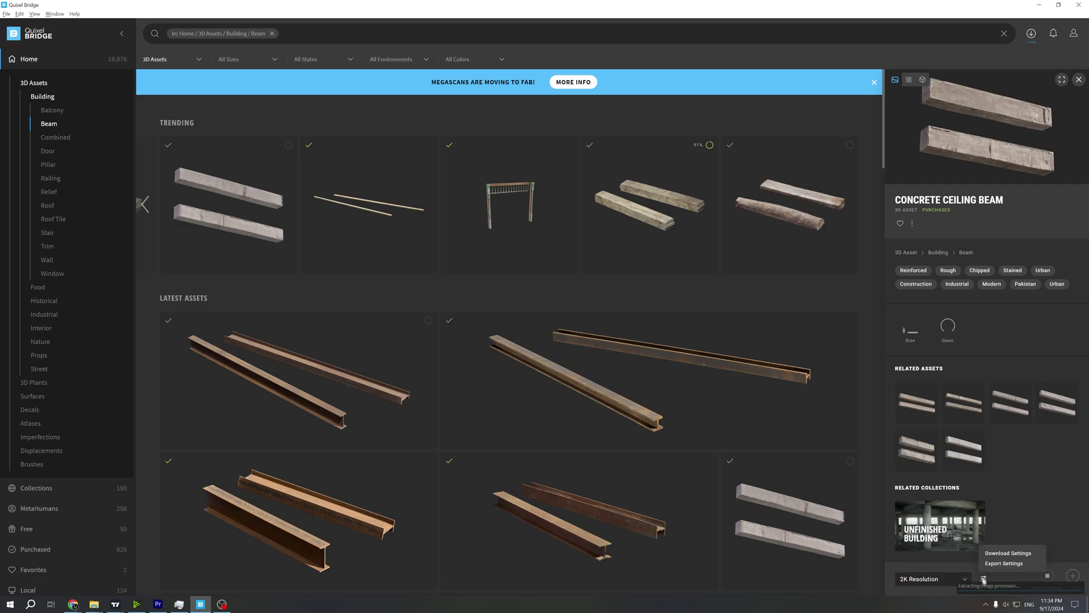
pyautogui.click(1002, 554)
pyautogui.scroll(-2, 917, 476)
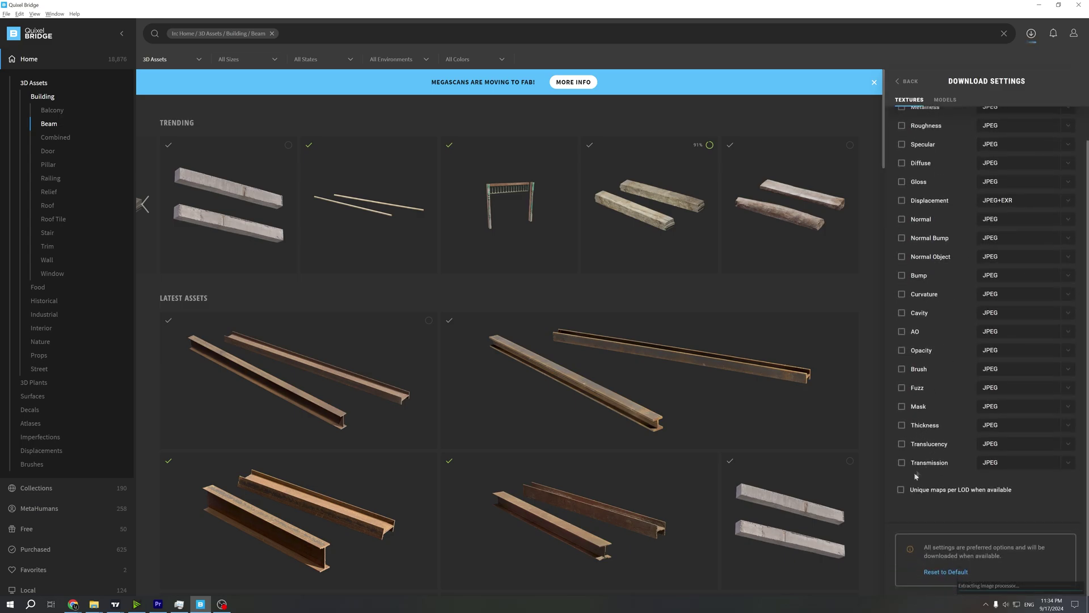
pyautogui.click(945, 100)
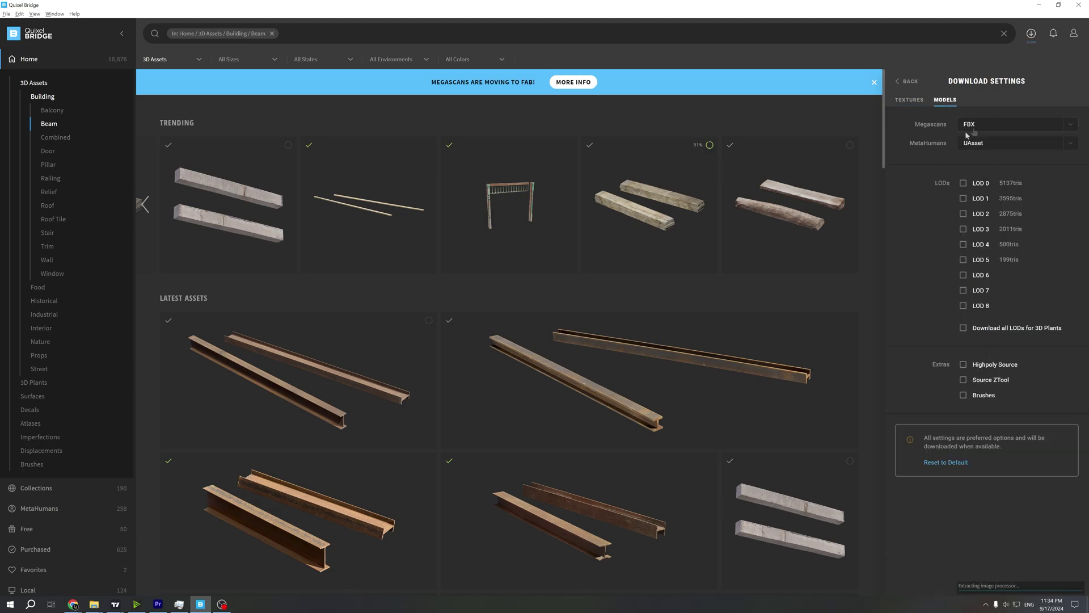
pyautogui.click(908, 83)
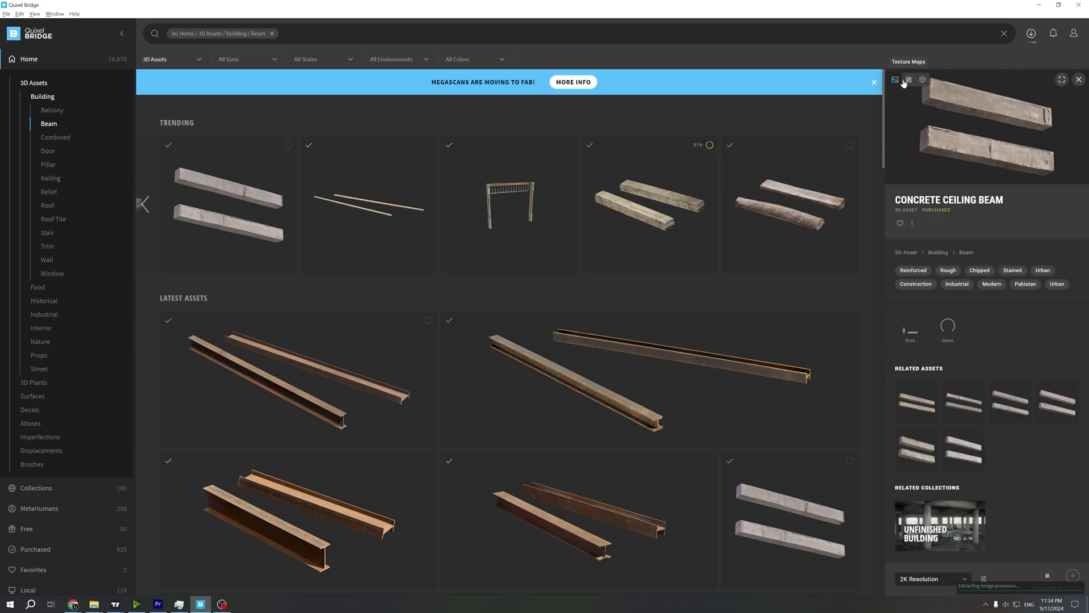
pyautogui.click(985, 578)
# Step: Open the export Textures settings and remove every Surfaces texture map, down to Transmission
pyautogui.click(1003, 563)
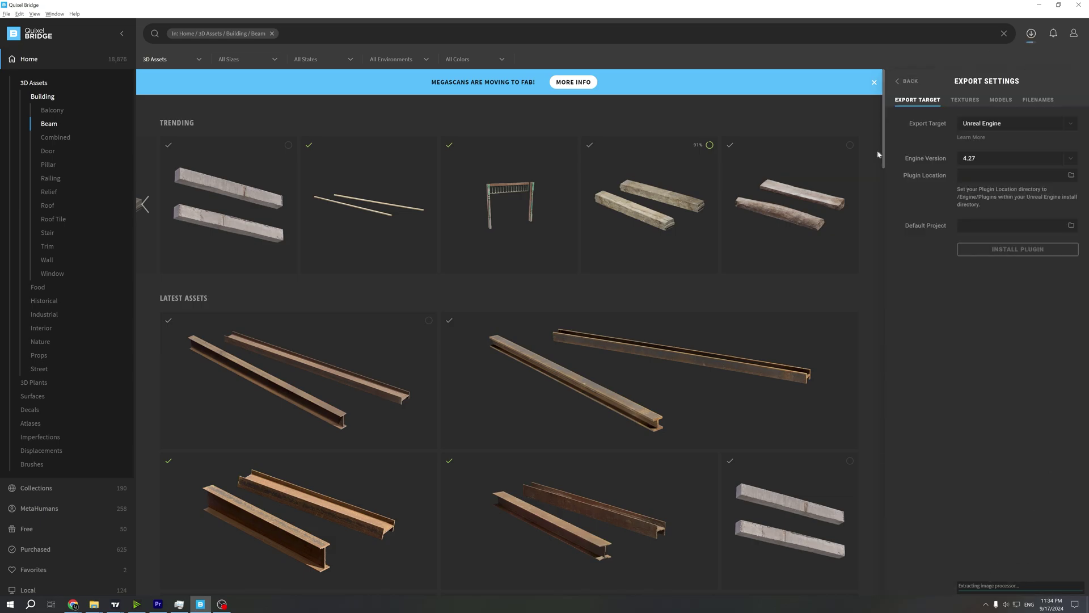
pyautogui.click(964, 100)
pyautogui.click(901, 172)
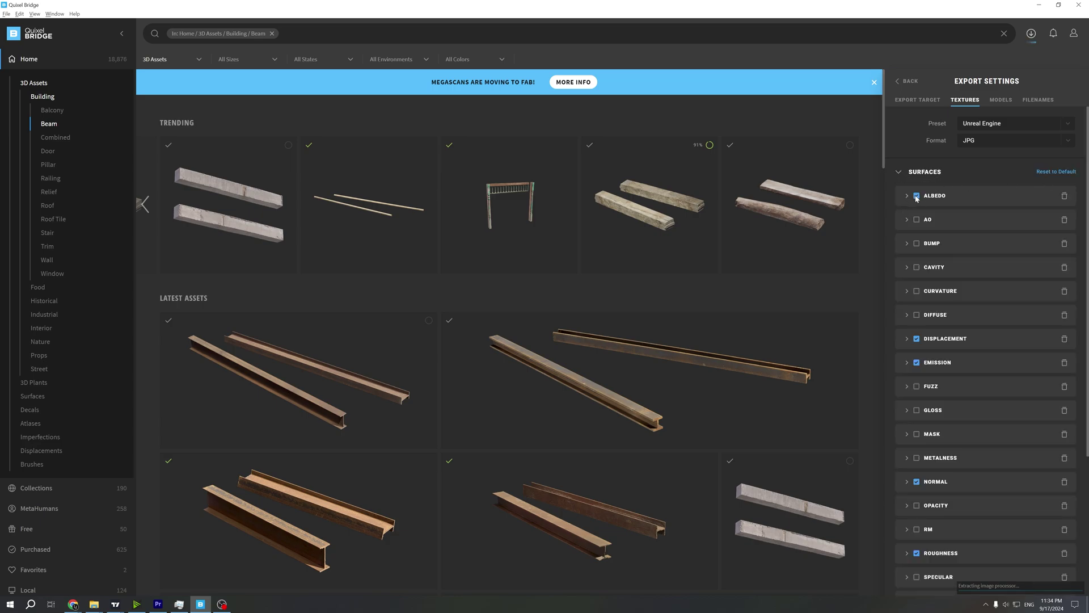
pyautogui.scroll(-5, 1066, 198)
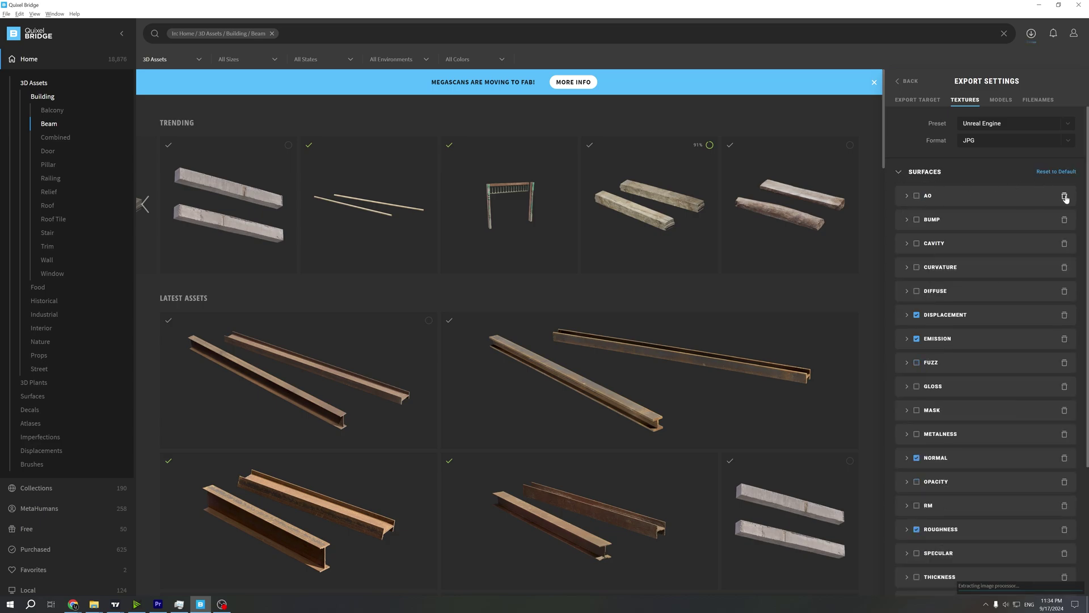
pyautogui.doubleClick(1065, 198)
pyautogui.doubleClick(1066, 198)
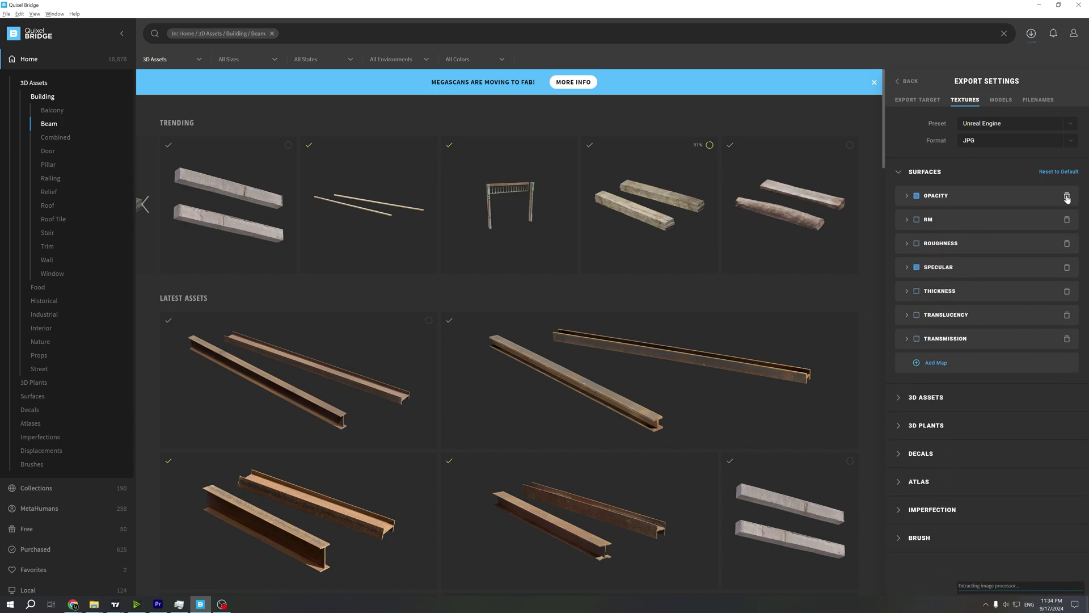
pyautogui.click(1066, 198)
pyautogui.click(1066, 198)
pyautogui.doubleClick(1067, 198)
pyautogui.click(1067, 198)
pyautogui.click(1067, 198)
pyautogui.click(1067, 198)
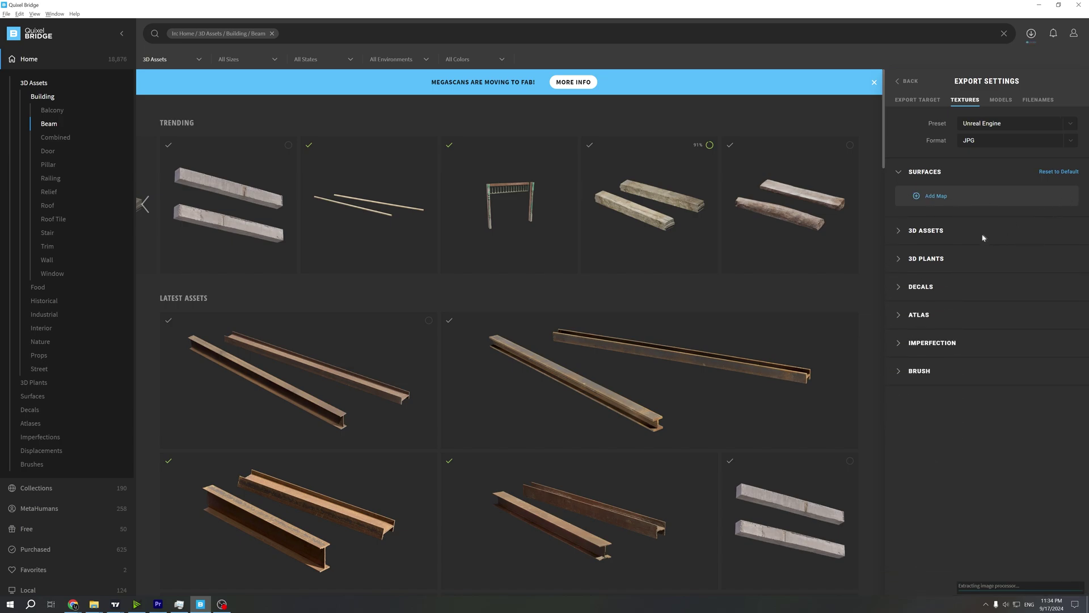
# Step: Remove every 3D Assets texture map, including the final Translucency and Transmission maps
pyautogui.click(899, 232)
pyautogui.doubleClick(1066, 254)
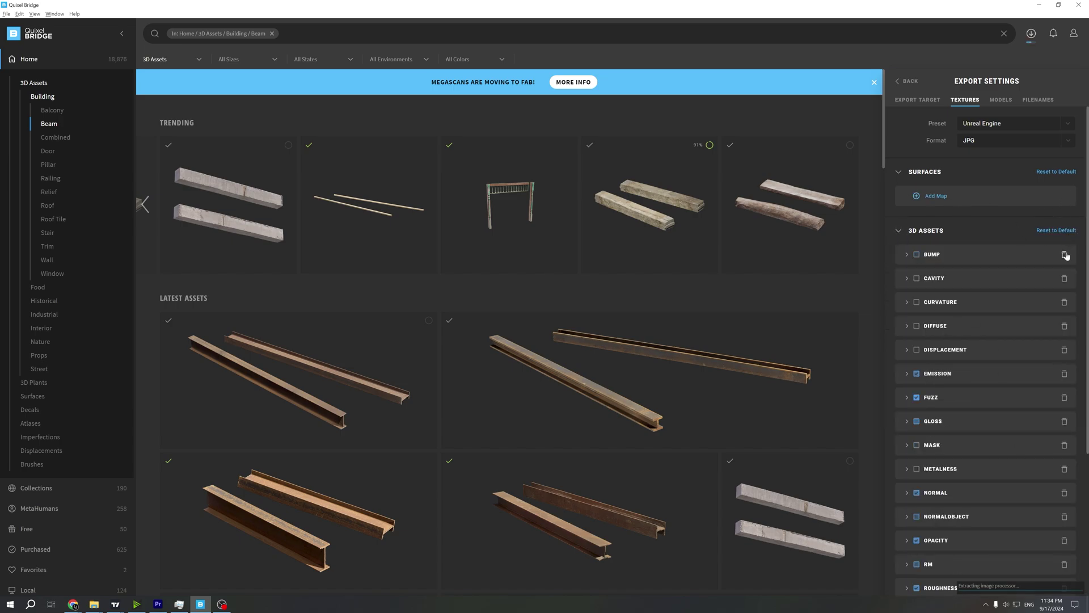
pyautogui.doubleClick(1066, 254)
pyautogui.doubleClick(1066, 255)
pyautogui.doubleClick(1066, 254)
pyautogui.click(1066, 255)
pyautogui.click(1066, 255)
pyautogui.doubleClick(1066, 254)
pyautogui.click(1066, 255)
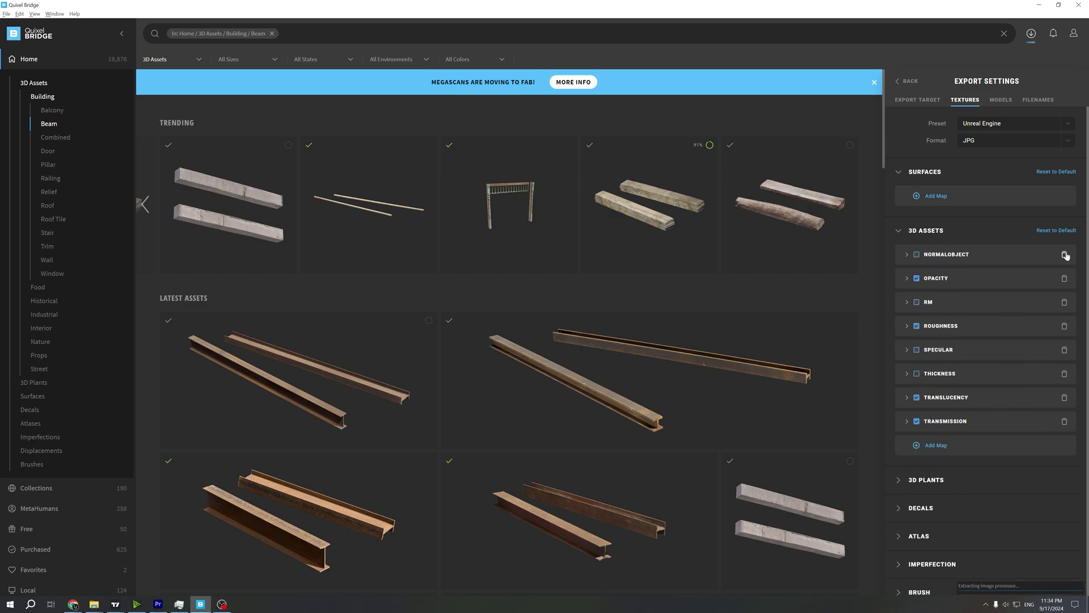
pyautogui.doubleClick(1066, 255)
pyautogui.click(1066, 255)
pyautogui.doubleClick(1066, 255)
pyautogui.click(1067, 255)
pyautogui.doubleClick(1067, 255)
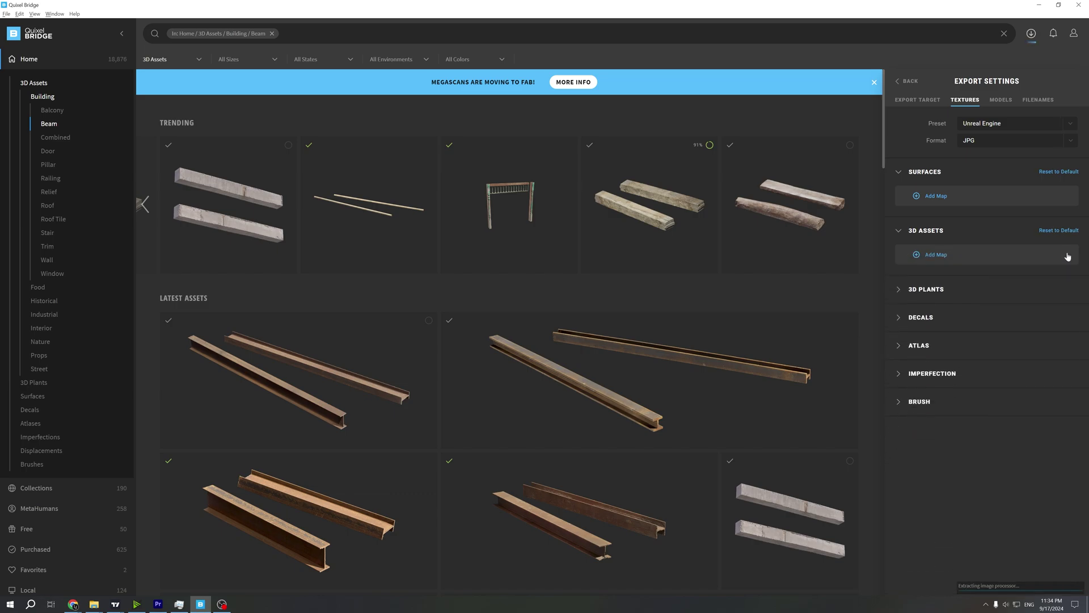
# Step: Expand the 3D Plants, Decals, Atlas, Imperfection and Brush sections to confirm they hold no maps
pyautogui.click(899, 290)
pyautogui.click(900, 348)
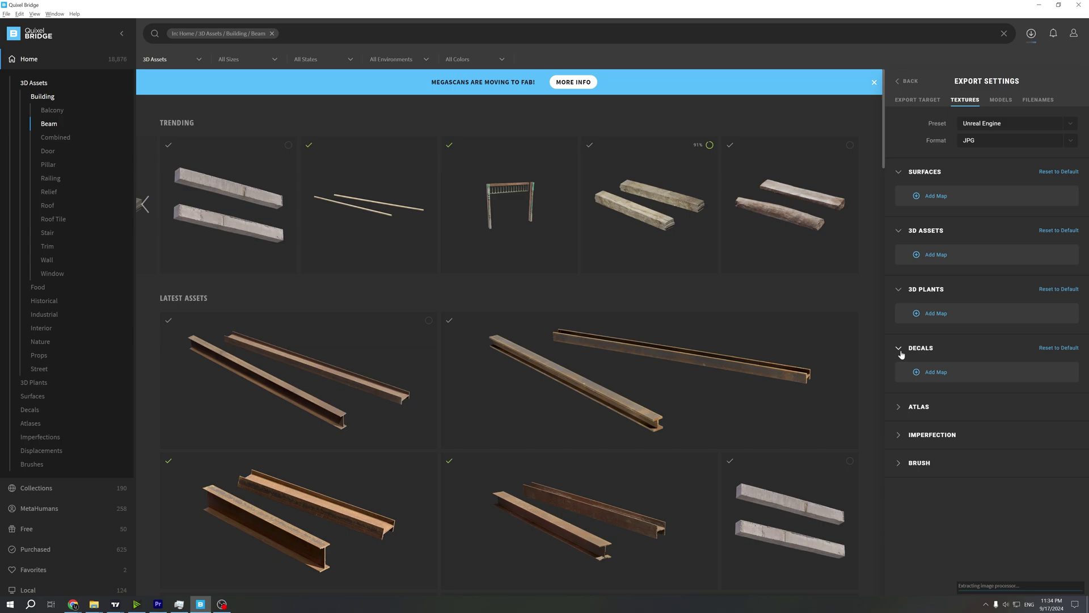
pyautogui.click(896, 408)
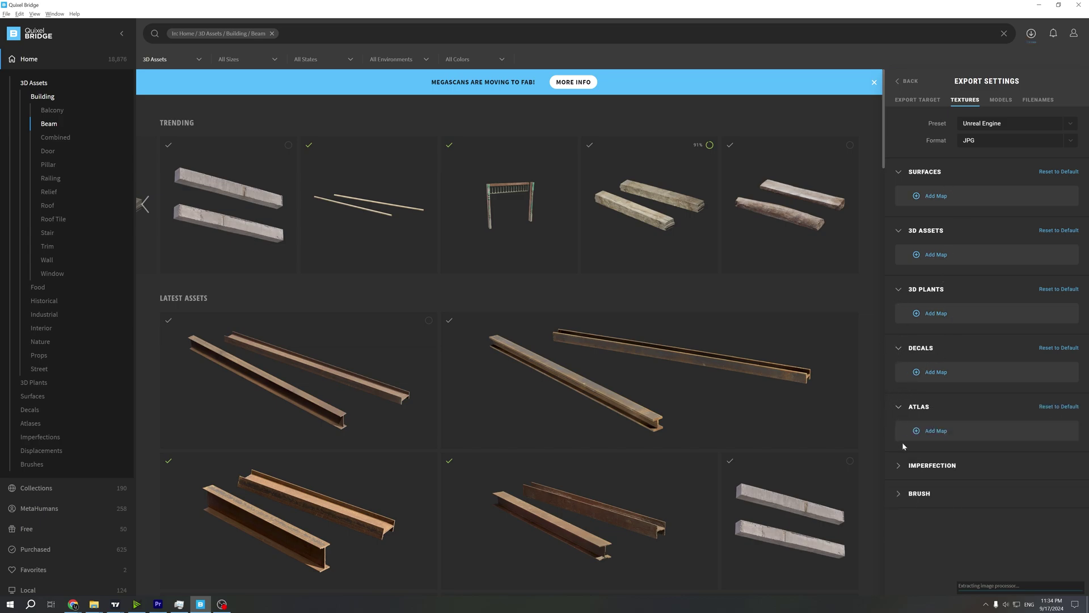
pyautogui.click(899, 465)
pyautogui.click(900, 523)
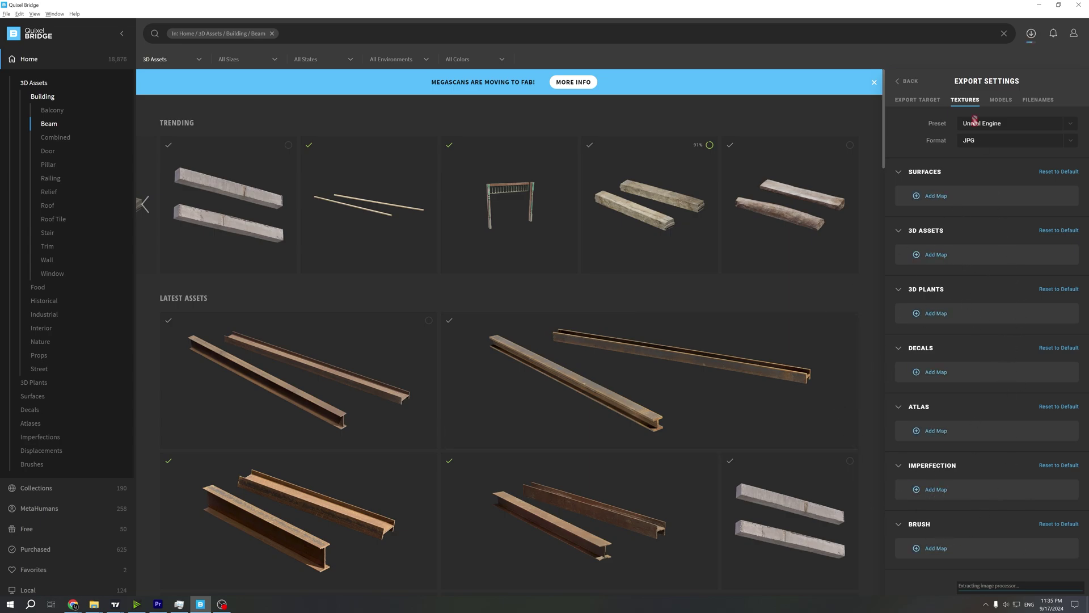
# Step: Check the export Models tab keeps FBX with all LODs unchecked, then browse Building > Combined assets
pyautogui.click(1001, 100)
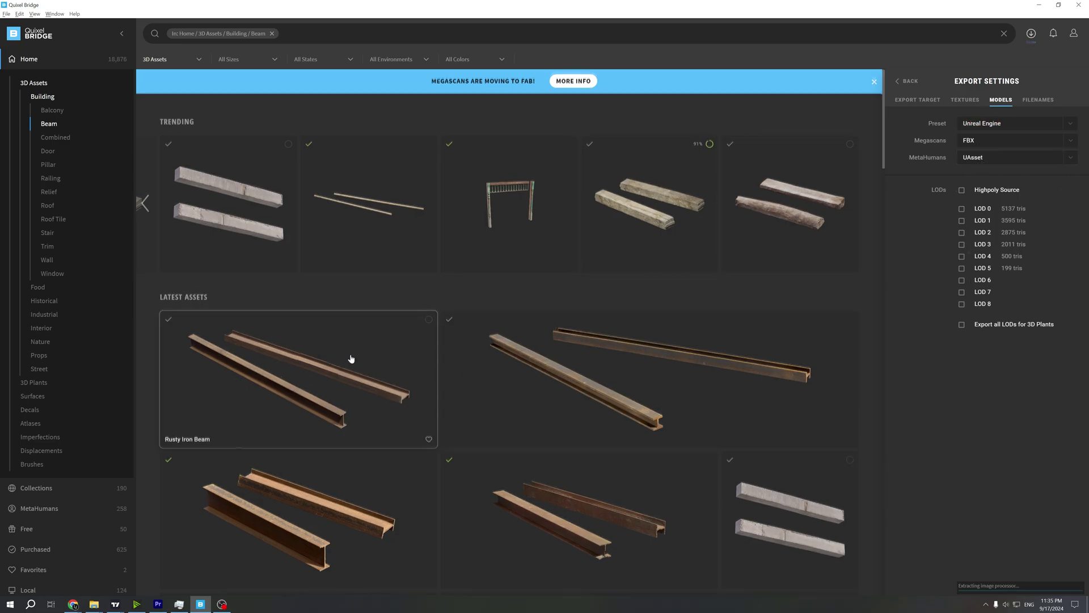
pyautogui.scroll(-5, 398, 363)
pyautogui.scroll(5, 418, 366)
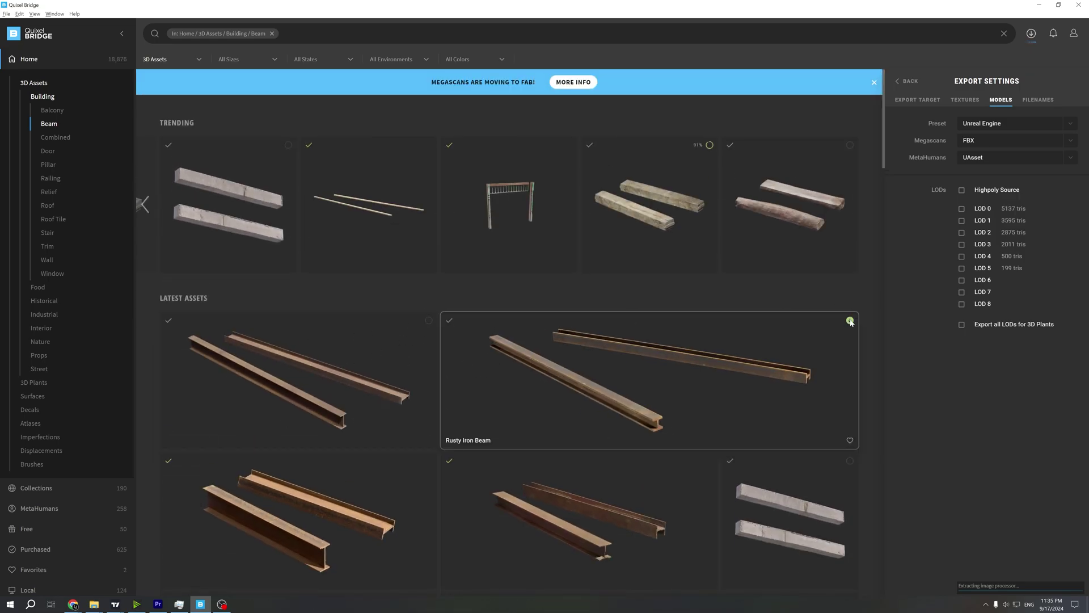
pyautogui.scroll(-4, 567, 409)
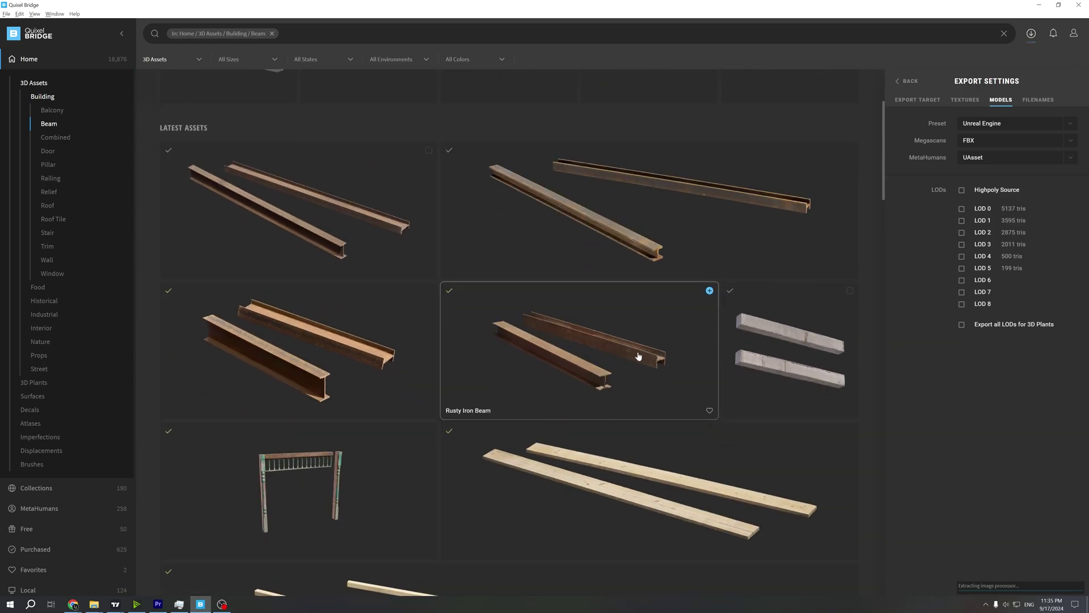
pyautogui.scroll(-7, 313, 346)
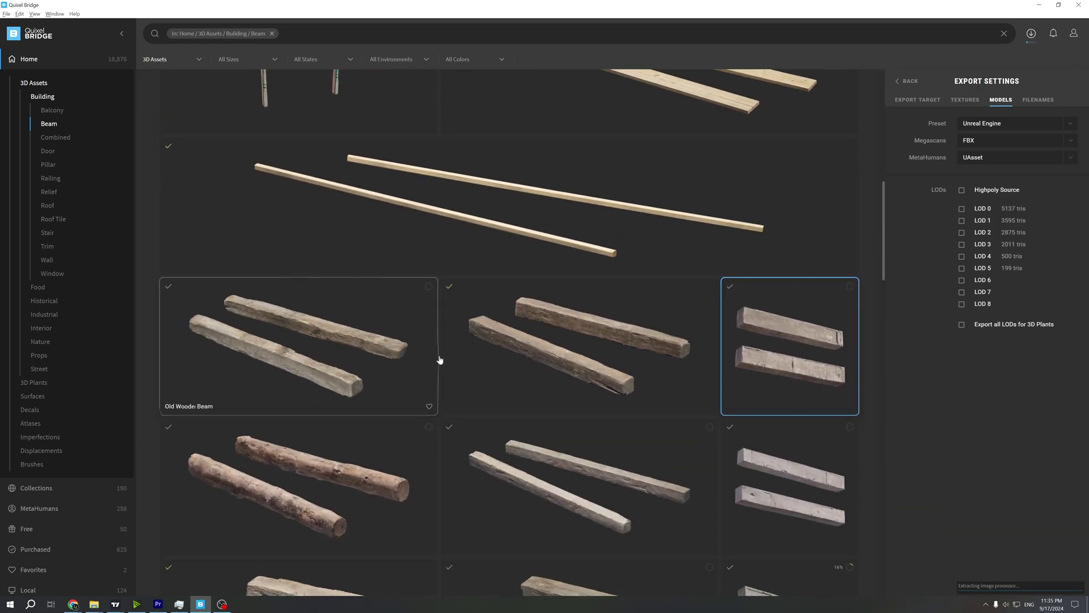
pyautogui.scroll(-10, 687, 341)
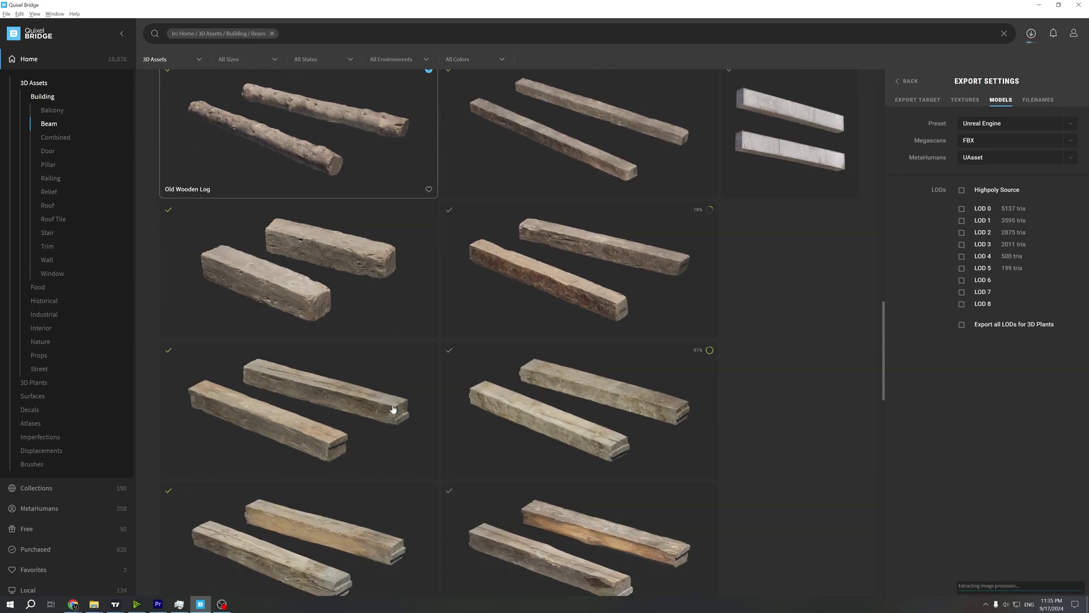
pyautogui.scroll(-4, 395, 407)
pyautogui.scroll(-9, 333, 427)
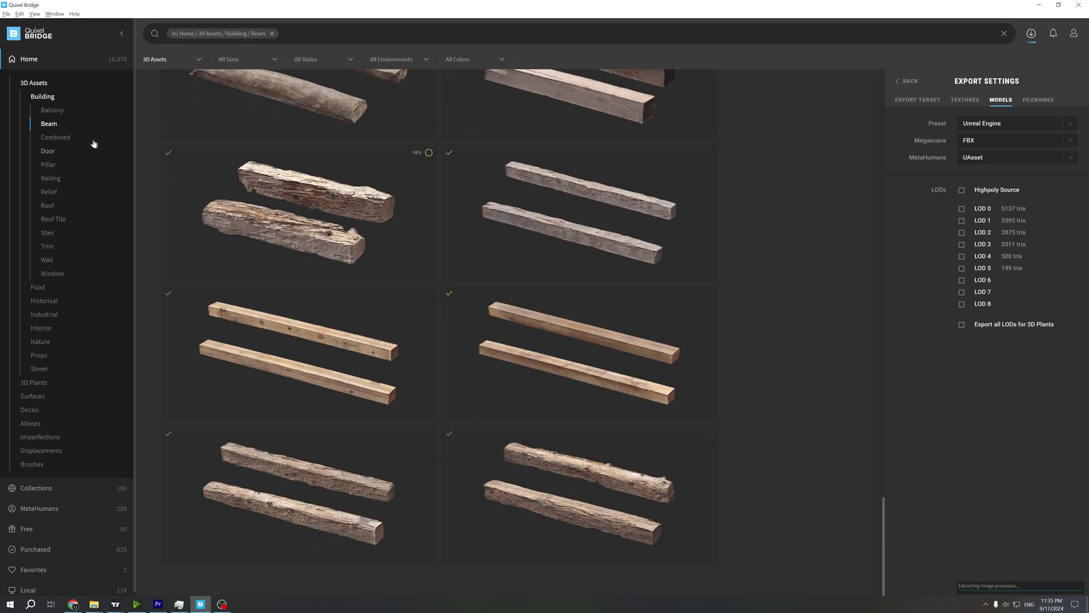
pyautogui.click(59, 138)
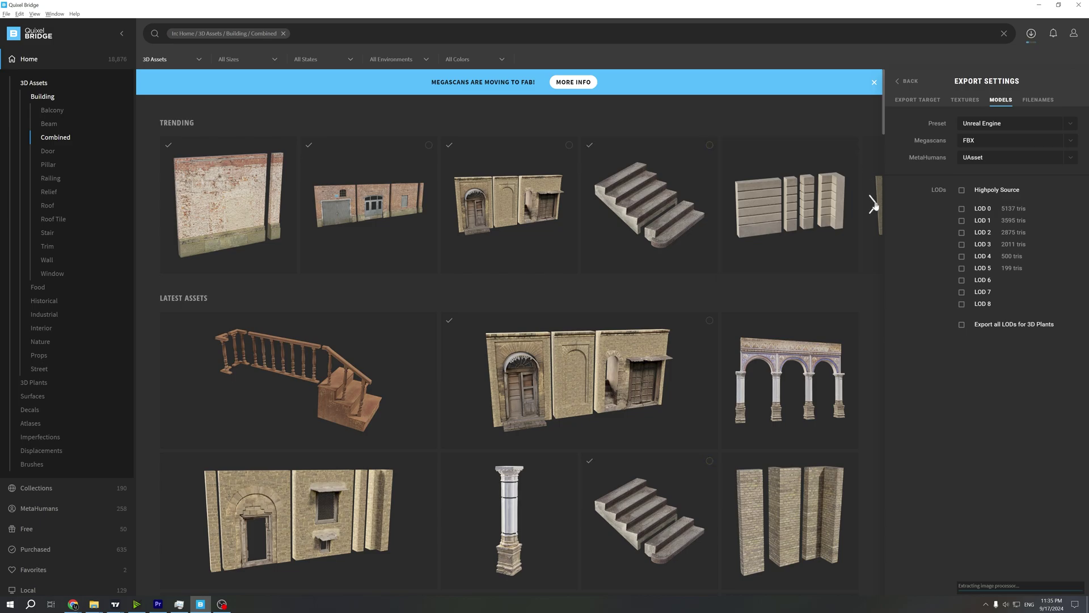
# Step: Page six times through the trending Combined assets, then bring up the Downloads list
pyautogui.click(872, 205)
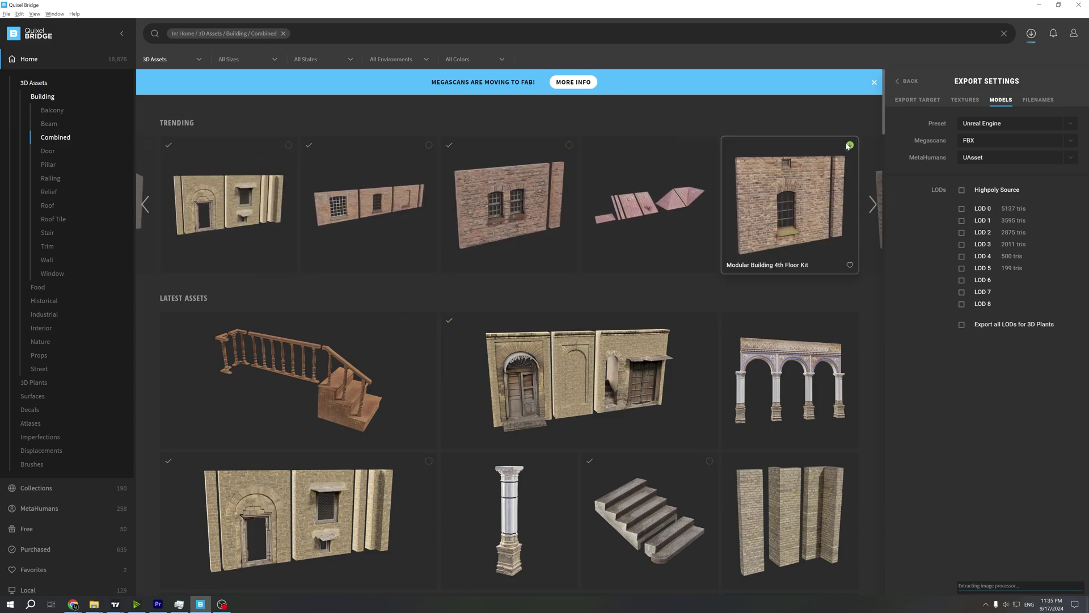
pyautogui.click(874, 205)
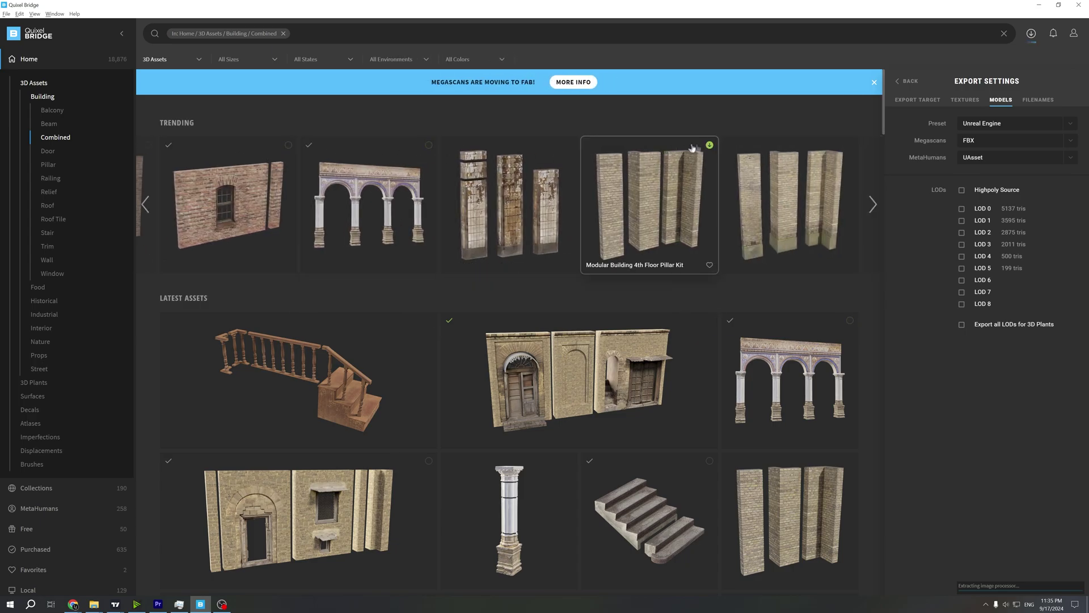
pyautogui.click(873, 203)
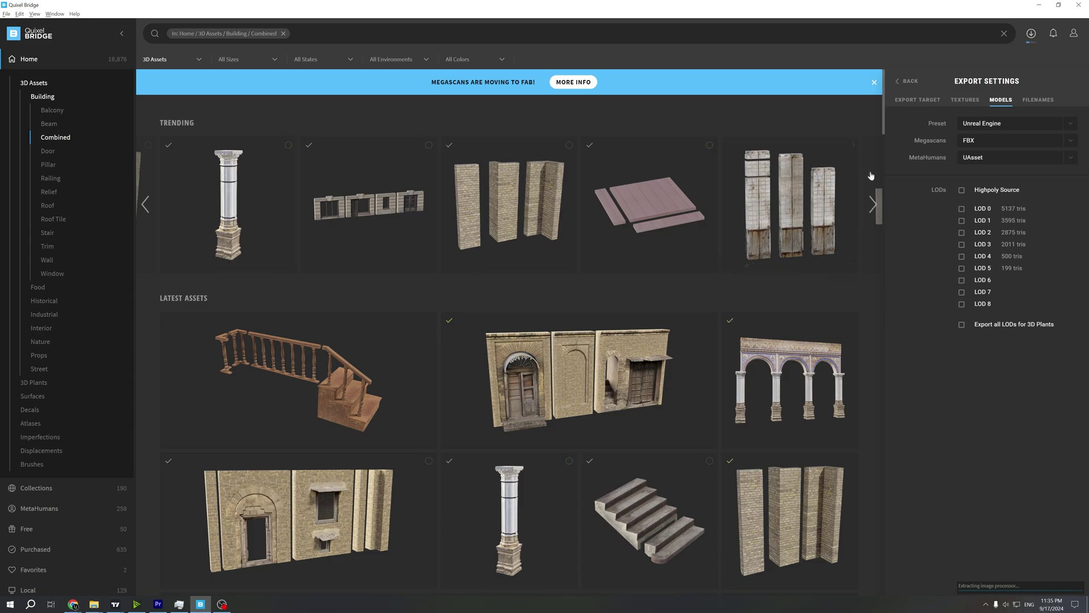
pyautogui.click(874, 205)
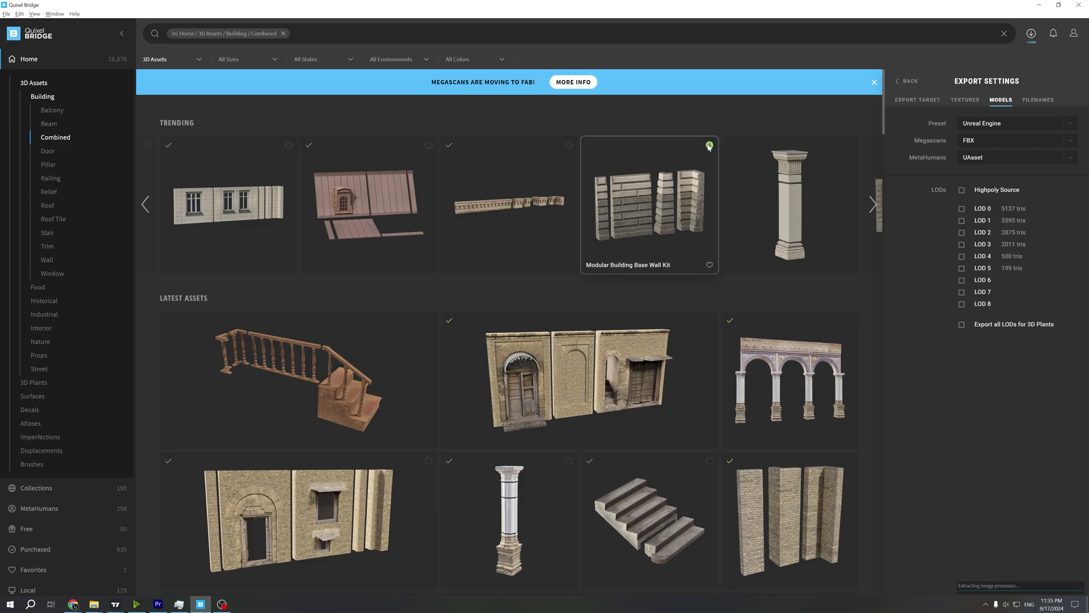
pyautogui.click(872, 204)
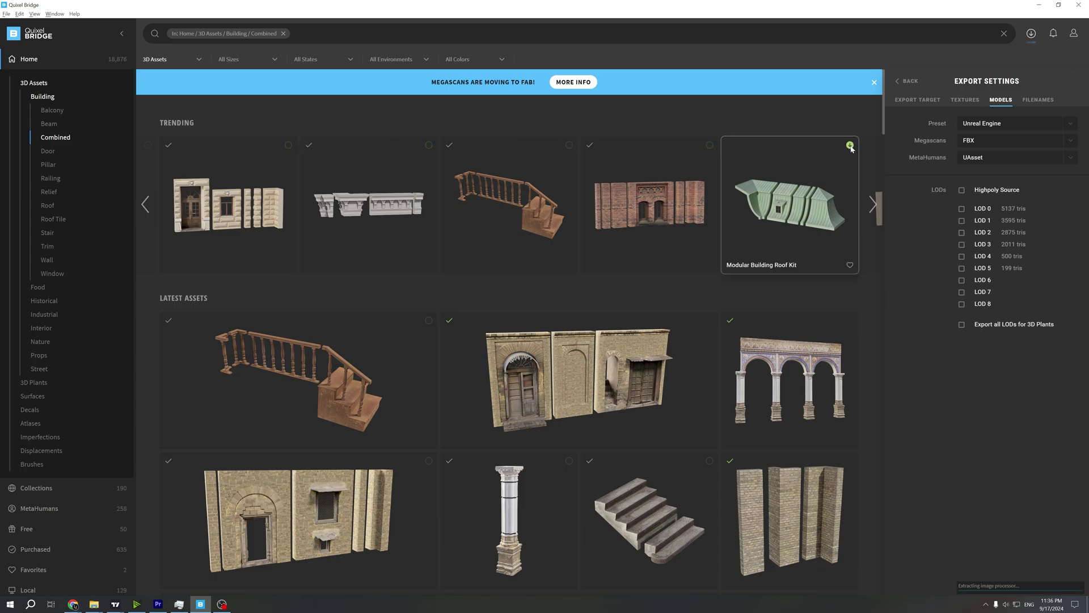
pyautogui.click(873, 205)
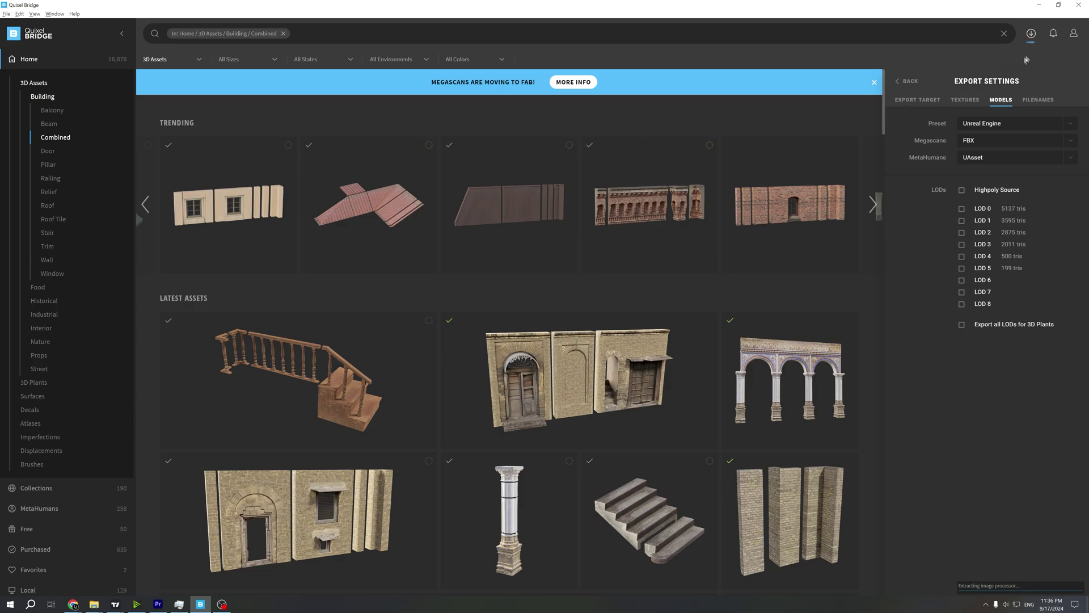
pyautogui.click(1031, 33)
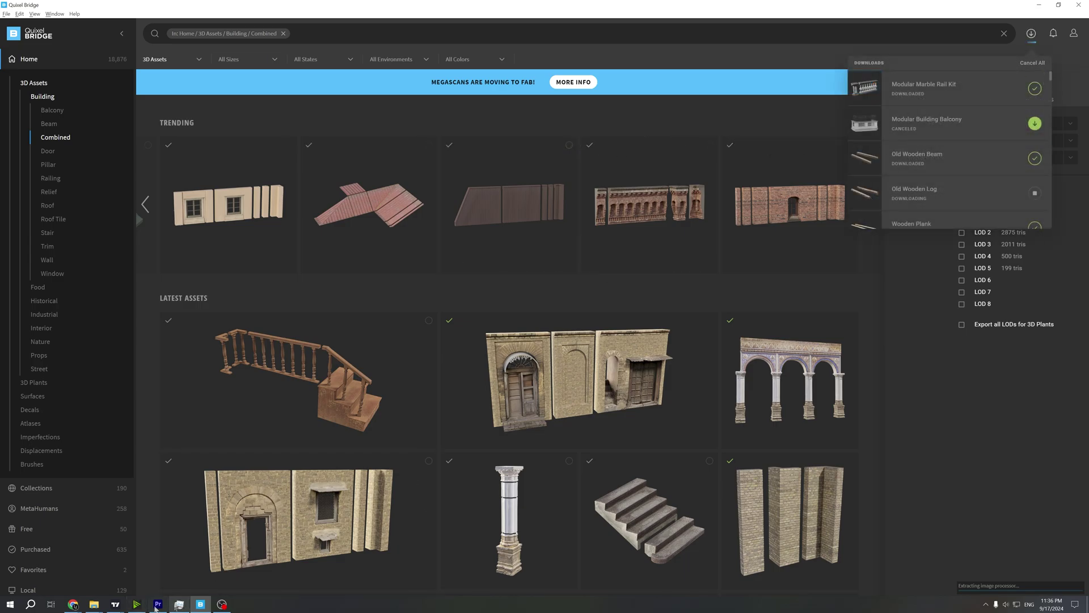
# Step: In File Explorer, check the Downloaded folder's size in its Properties
pyautogui.moveTo(94, 605)
pyautogui.click(299, 569)
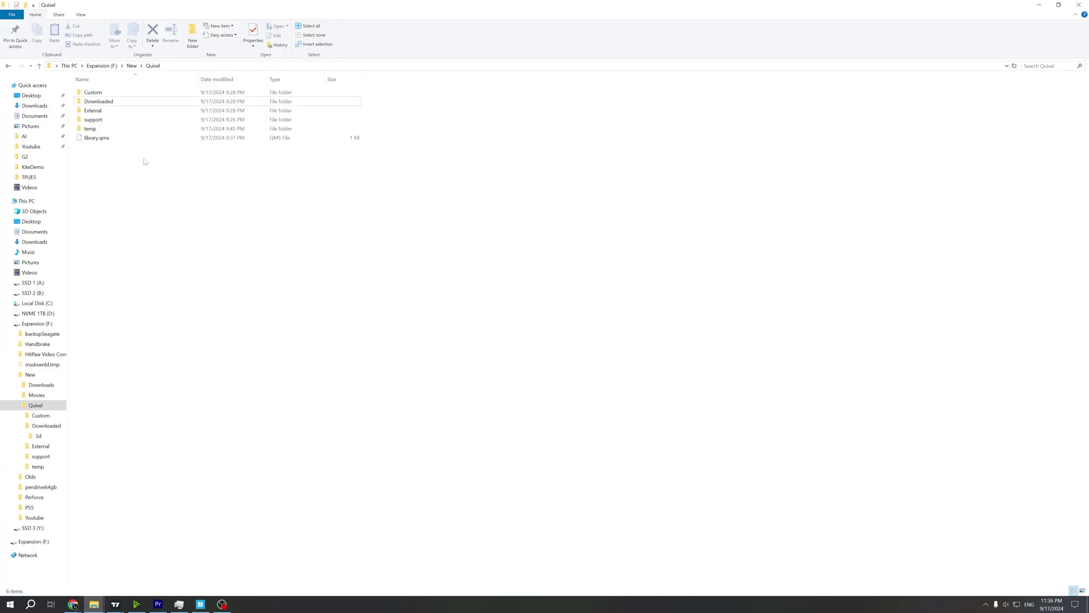
pyautogui.rightClick(146, 101)
pyautogui.click(170, 381)
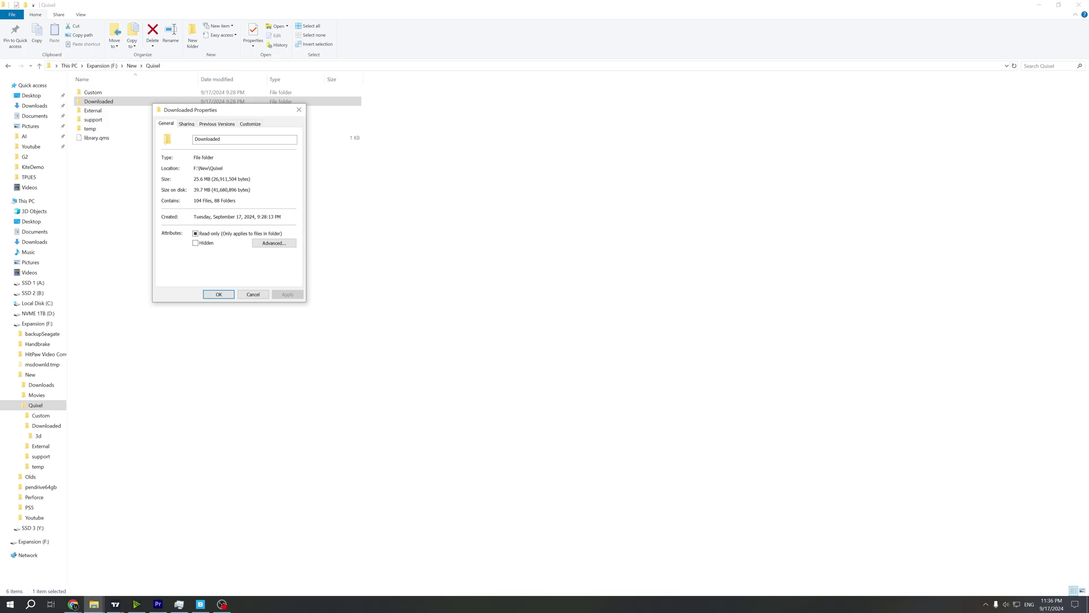
pyautogui.click(253, 294)
# Step: Browse Downloaded > 3d, reviewing the 34 asset folders, and open building_combined_vlwrderdw
pyautogui.doubleClick(109, 101)
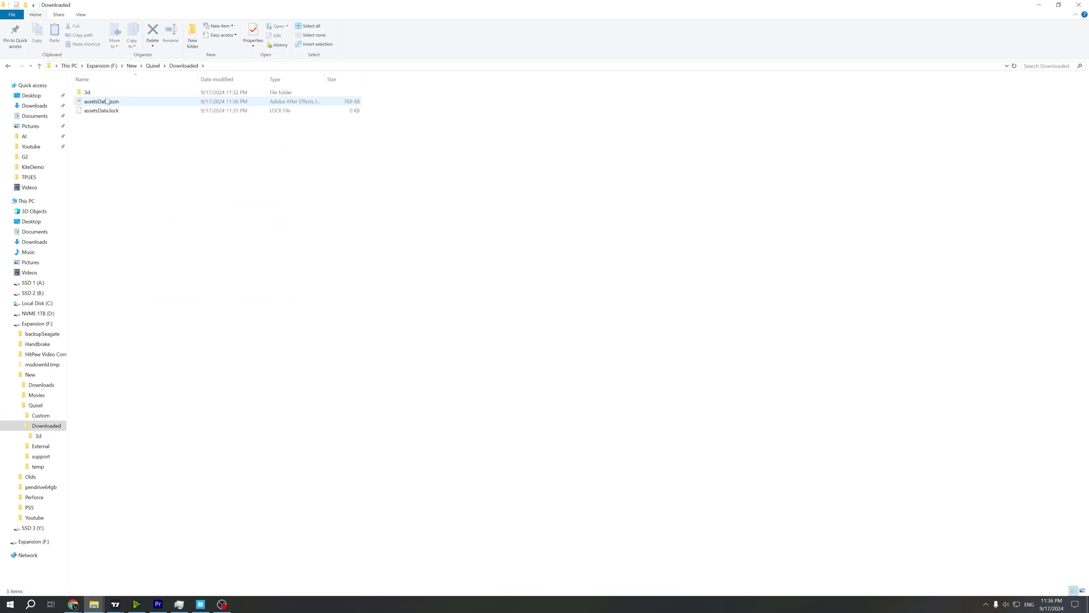
pyautogui.doubleClick(109, 94)
pyautogui.moveTo(331, 452); pyautogui.dragTo(126, 90)
pyautogui.click(527, 221)
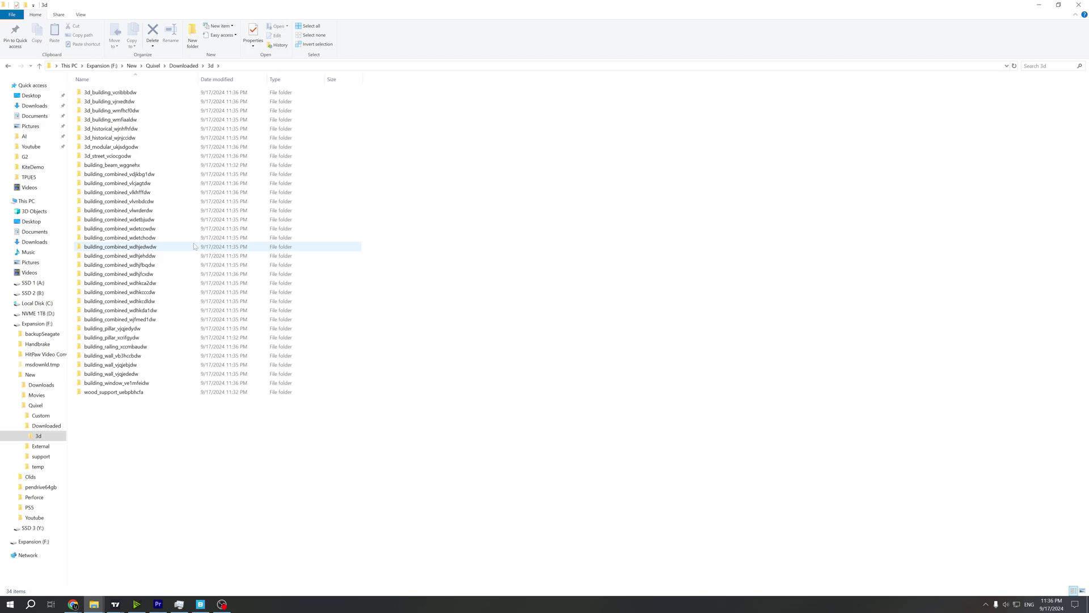
pyautogui.doubleClick(164, 210)
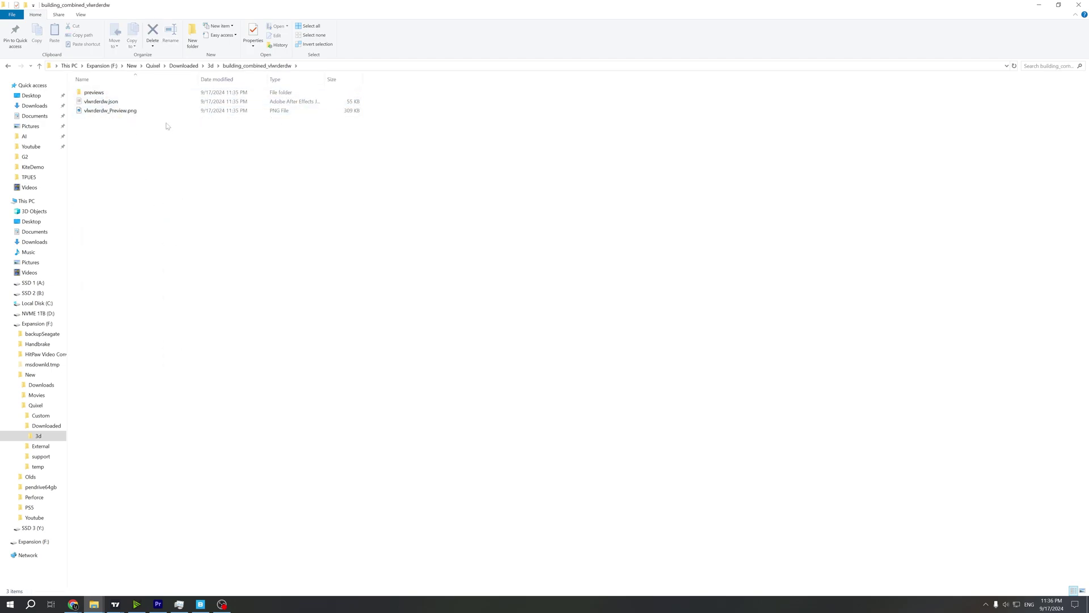
# Step: View the folder as Large icons, inspect the previews folder, then return to Quixel Bridge
pyautogui.rightClick(152, 163)
pyautogui.moveTo(170, 168)
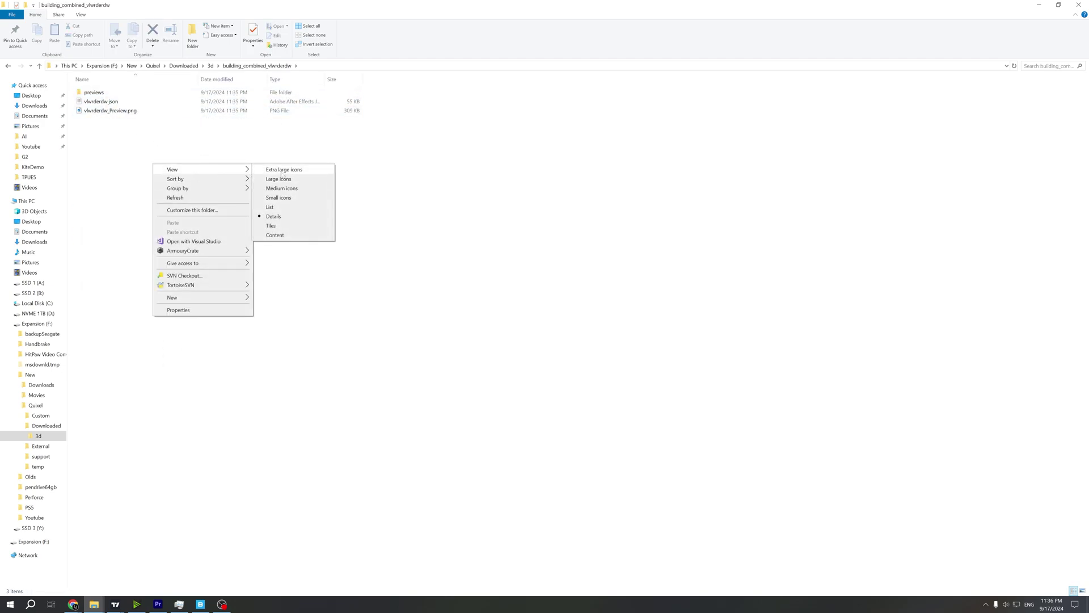
pyautogui.click(276, 176)
pyautogui.doubleClick(131, 114)
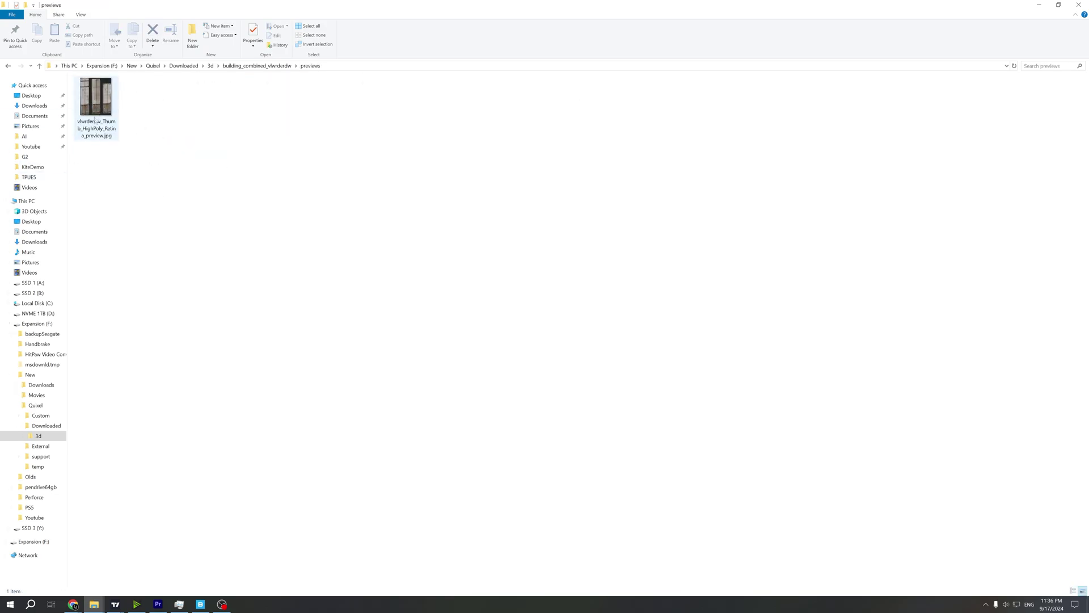
pyautogui.click(272, 67)
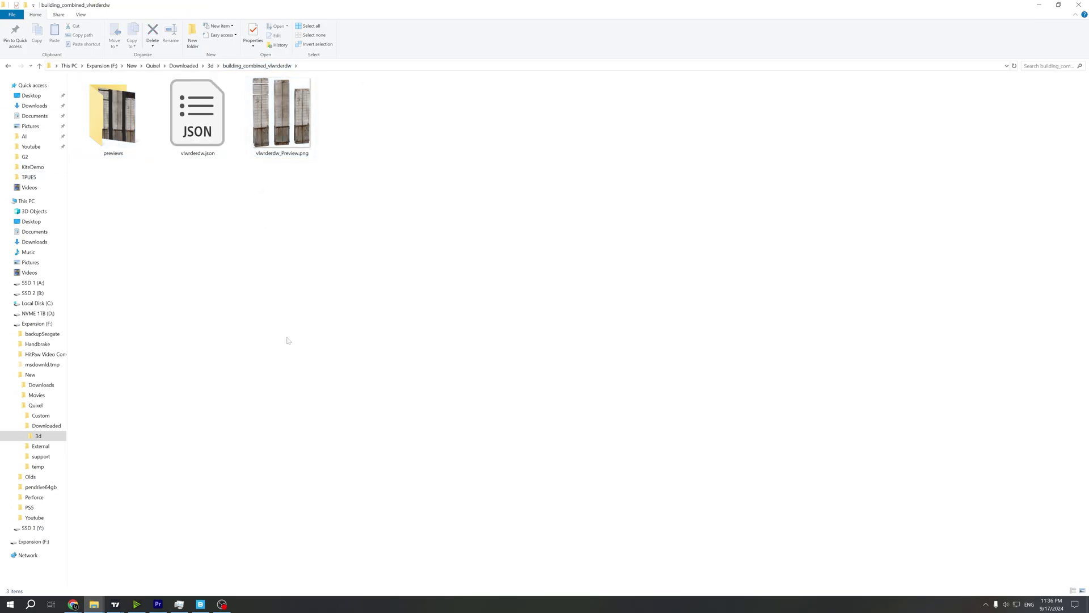
pyautogui.click(203, 606)
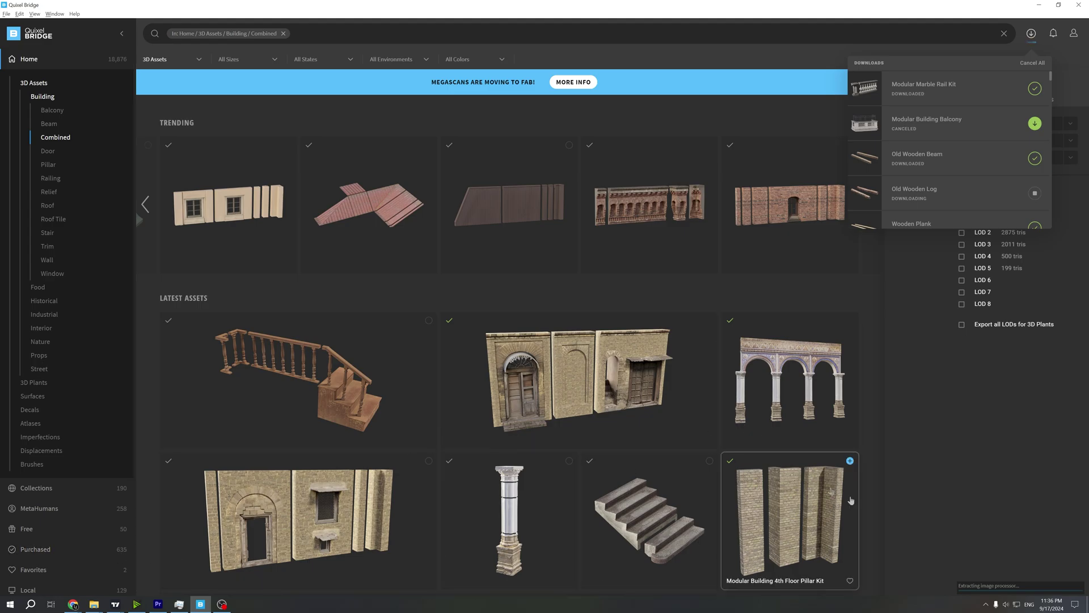
# Step: Reload Quixel Bridge from the View menu (Ctrl+R)
pyautogui.click(35, 14)
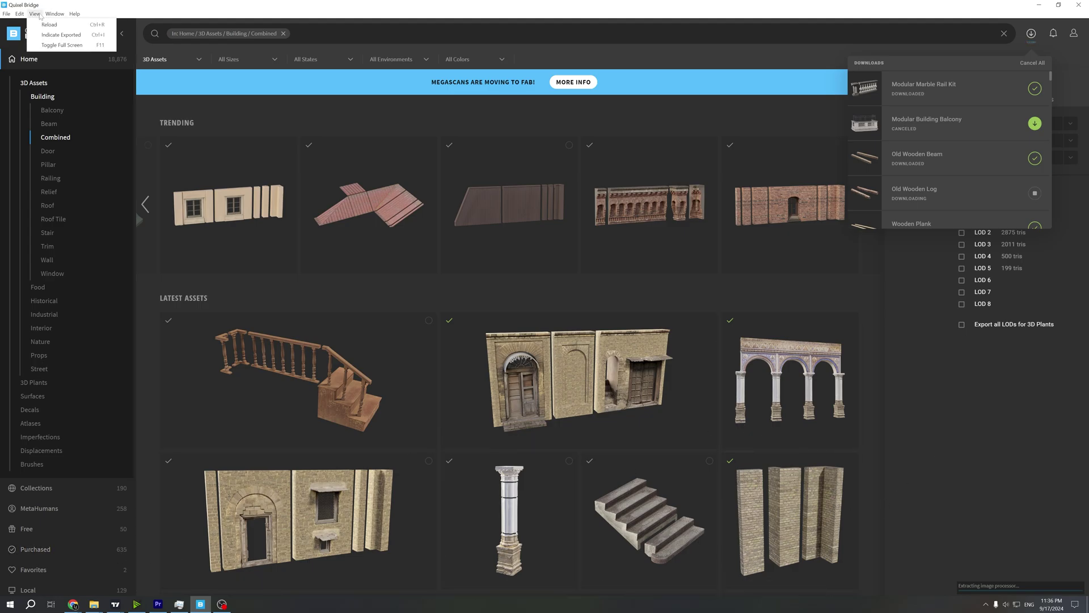